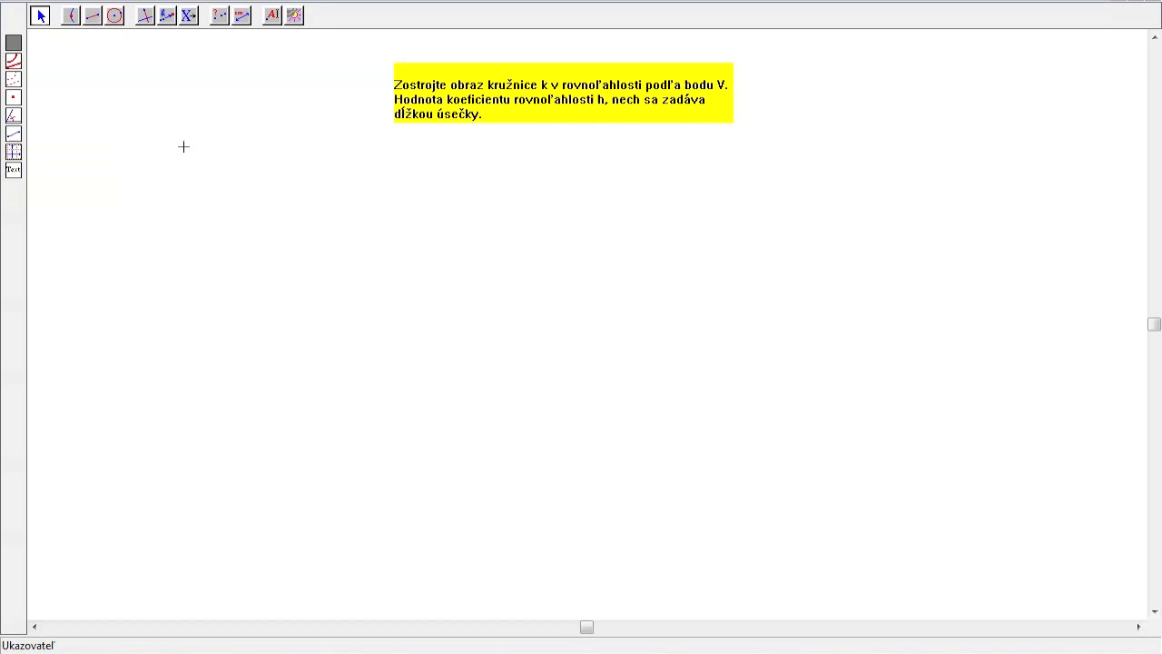
Draw a horizontal line (Priamka) across the drawing area below the yellow task text
left_click(71, 15)
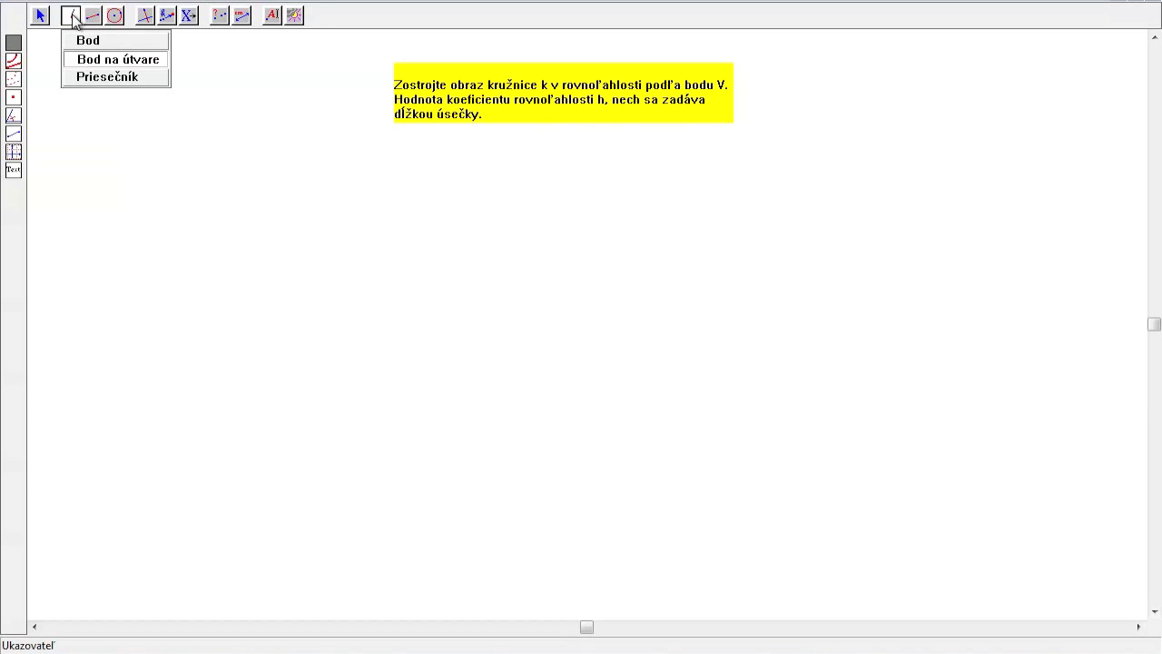
left_click(92, 17)
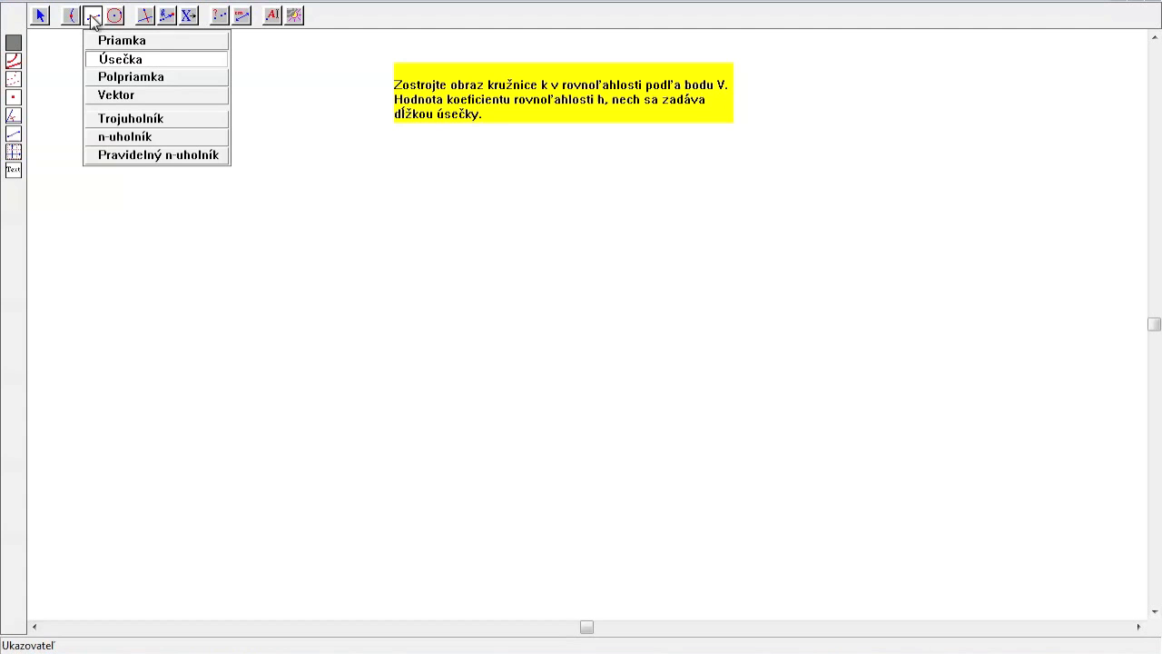
left_click(105, 40)
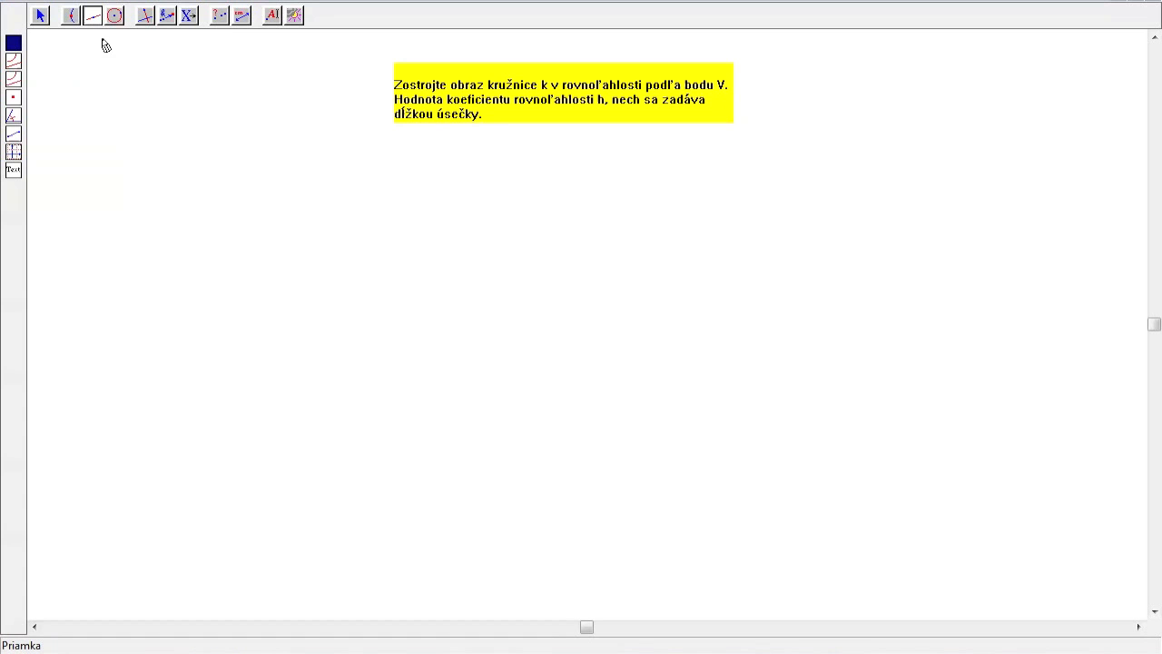
left_click(200, 192)
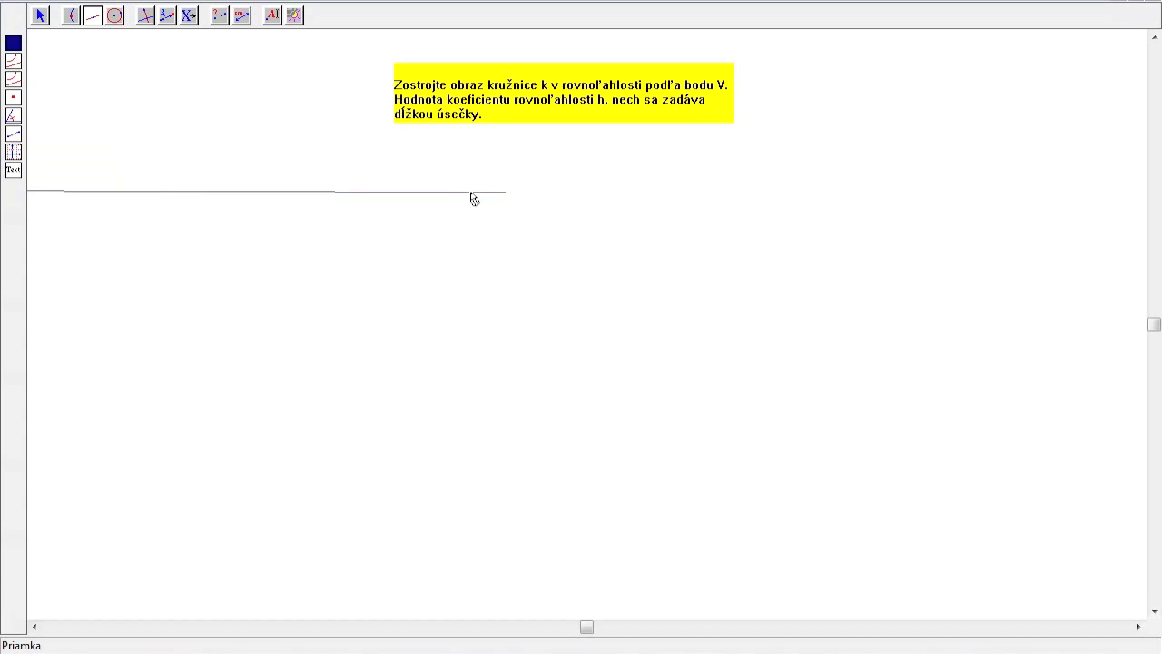
left_click(475, 198)
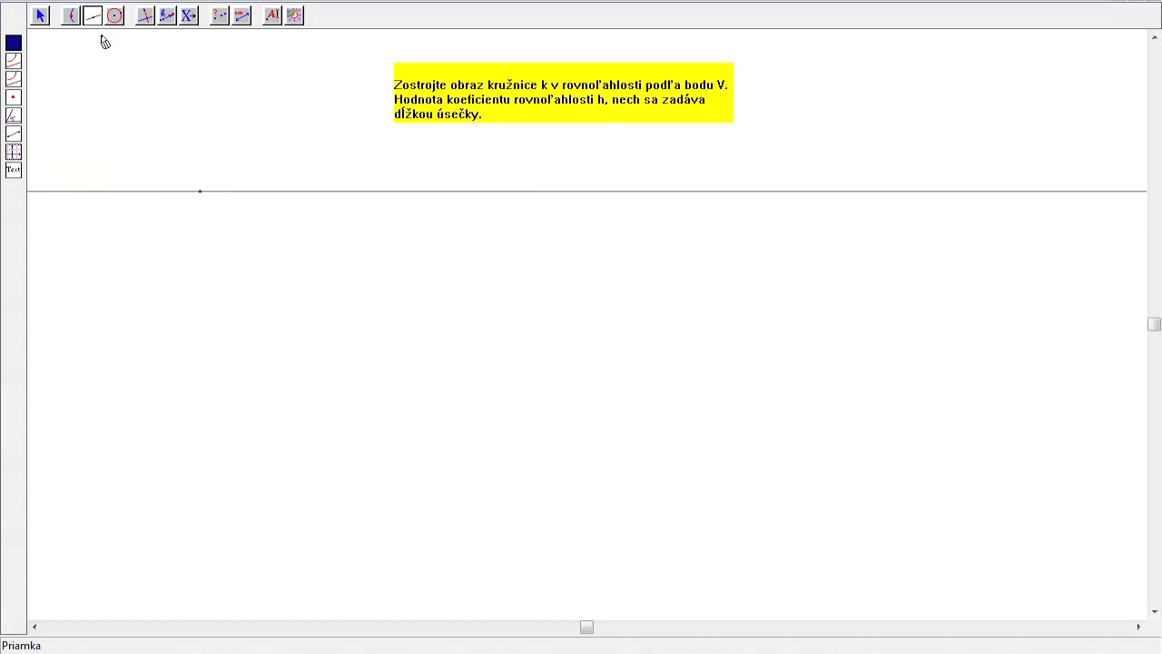
Construct a segment (Úsečka) on the line, from its defining point to another point on the line
left_click_drag(98, 25, 105, 60)
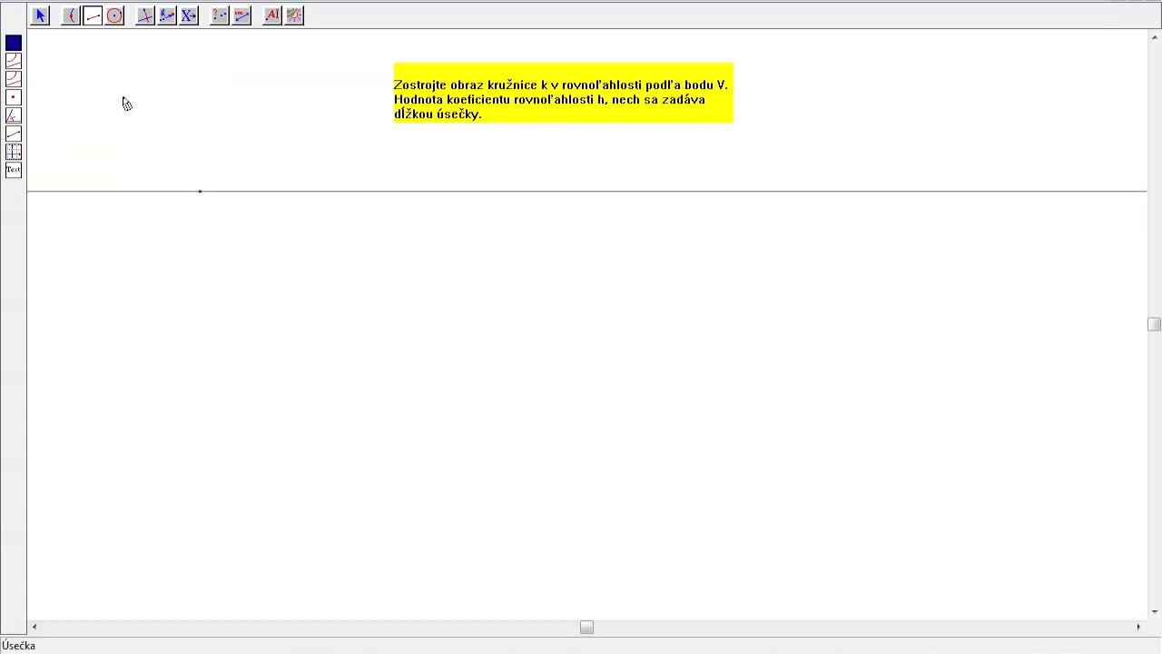
left_click(200, 191)
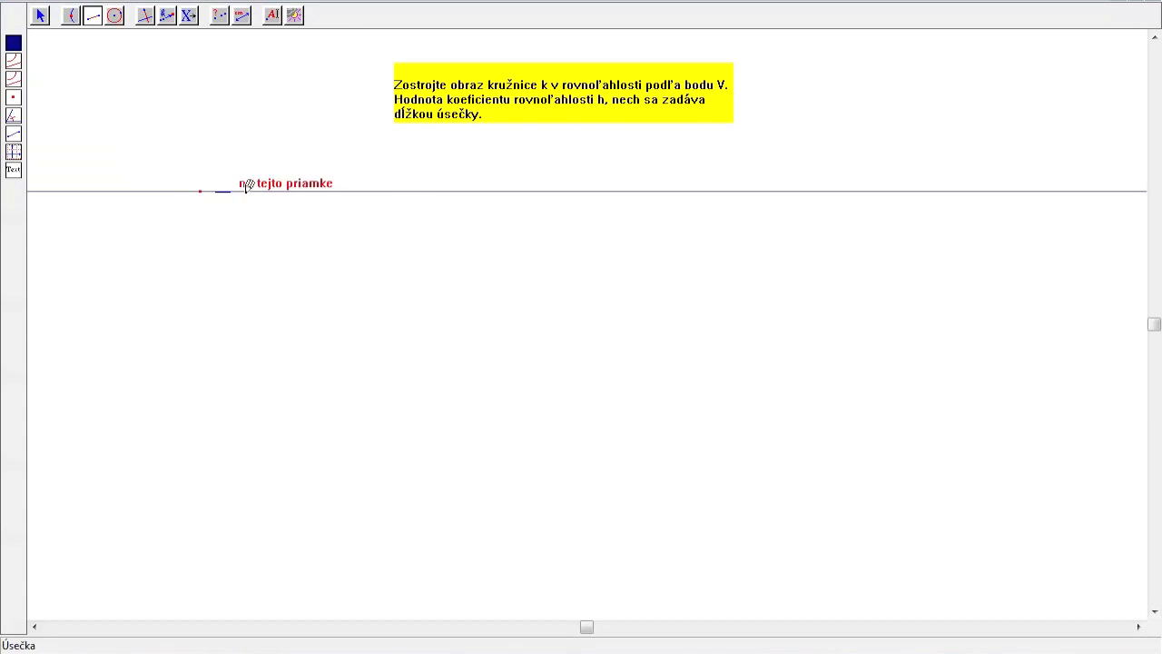
left_click(321, 191)
Hide the supporting line so that only the segment and its endpoints are shown
left_click_drag(300, 16, 336, 41)
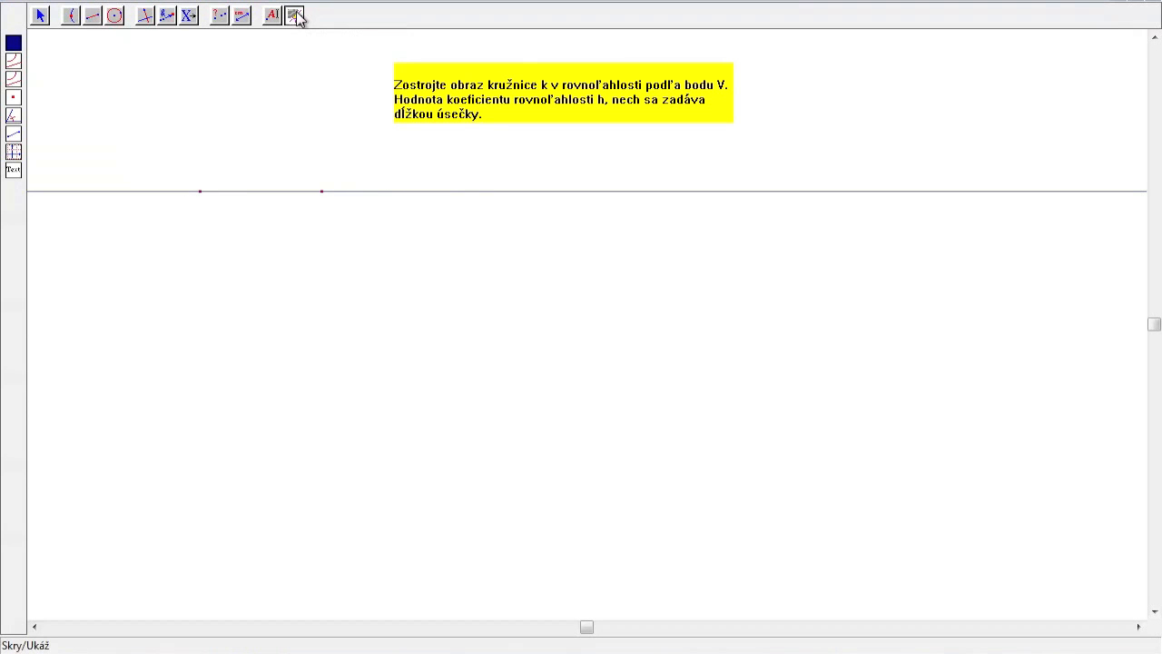
left_click(368, 198)
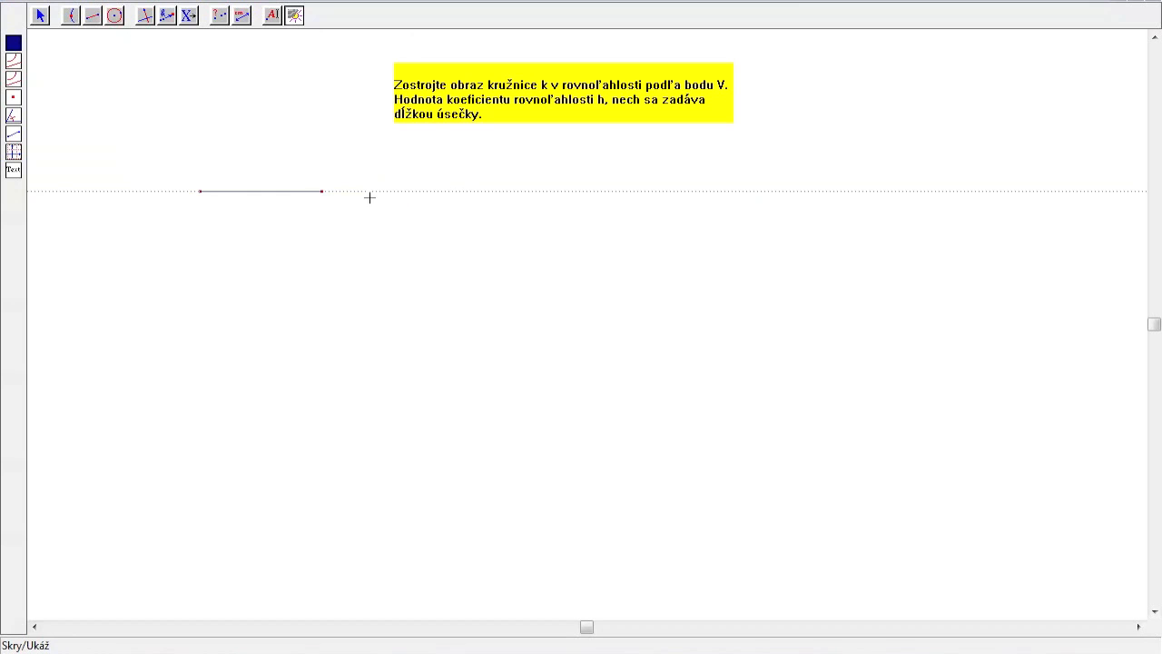
key("Escape")
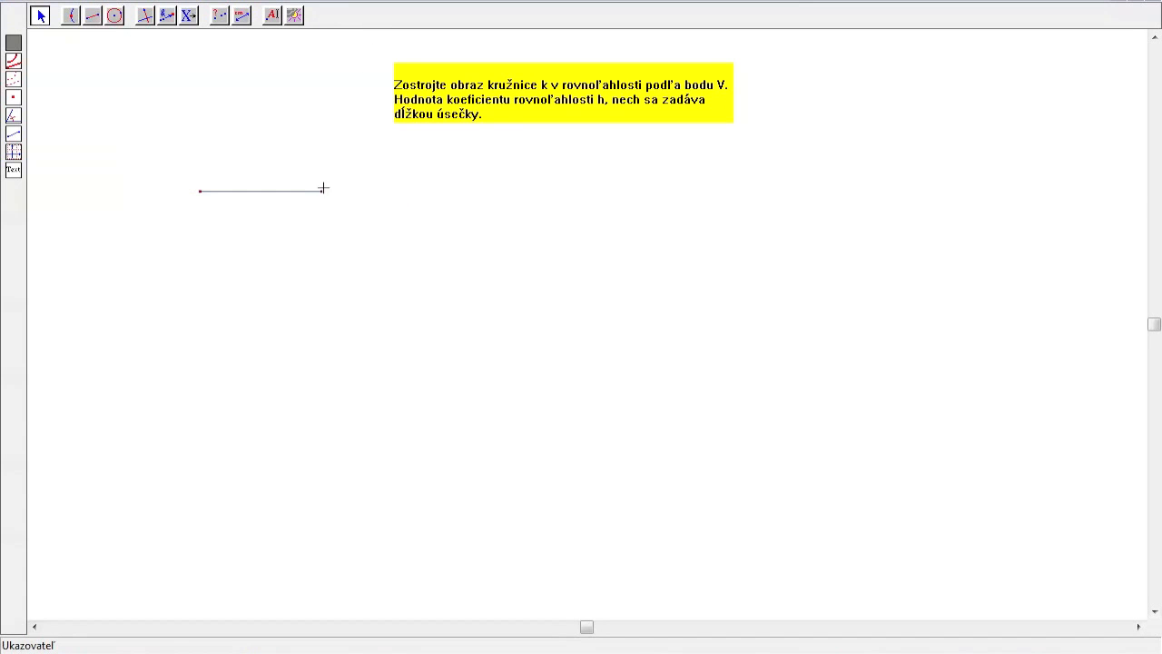
Reposition the segment slightly up and to the left and adjust its length to about 3.2 cm
left_click_drag(322, 191, 363, 191)
mouse_move(200, 192)
left_mouse_down()
mouse_move(309, 190)
mouse_move(181, 181)
left_mouse_up()
left_click_drag(337, 181, 289, 181)
Label the segment's left endpoint A and its right endpoint B
left_click(272, 15)
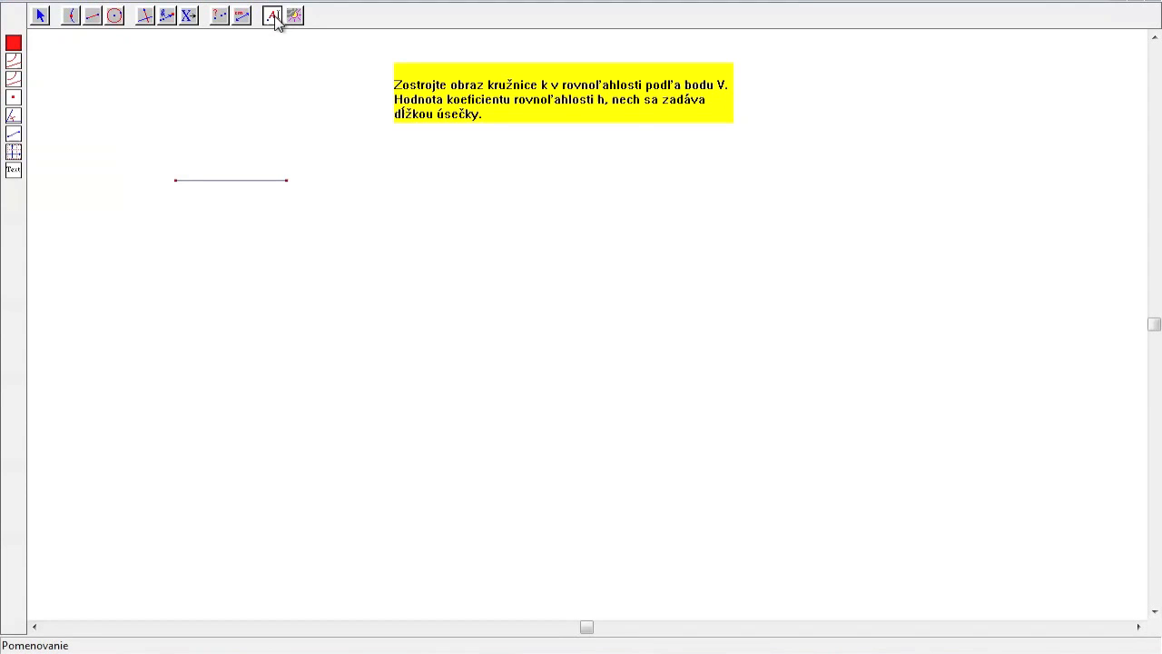
left_click(177, 180)
type("A")
left_click(287, 181)
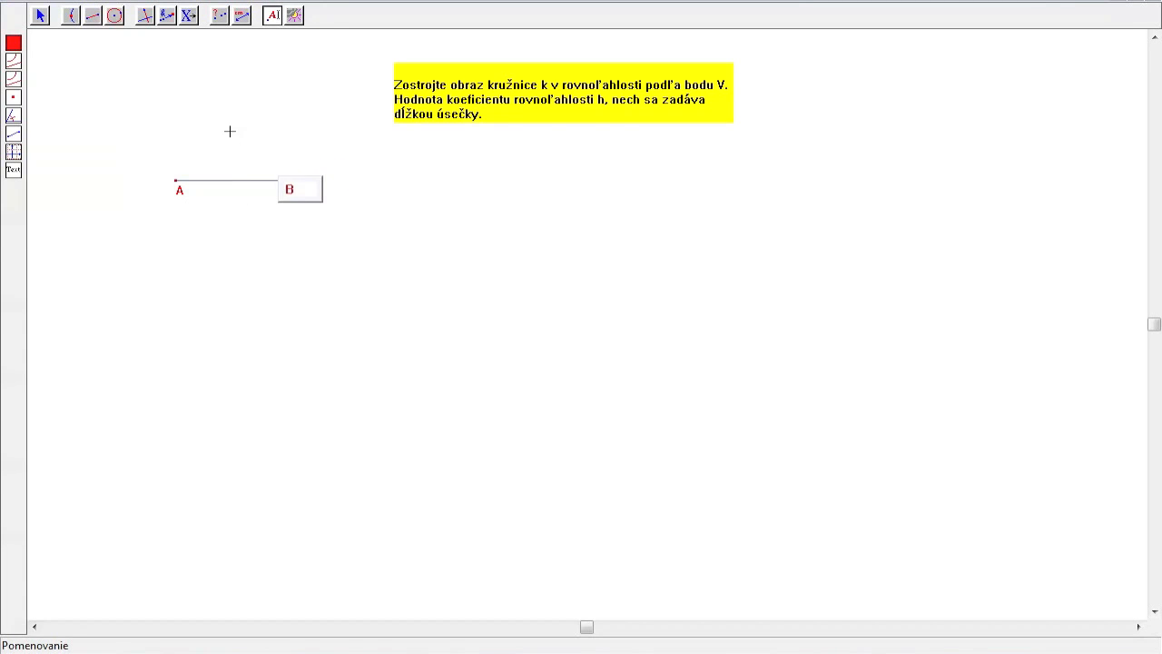
left_click(331, 18)
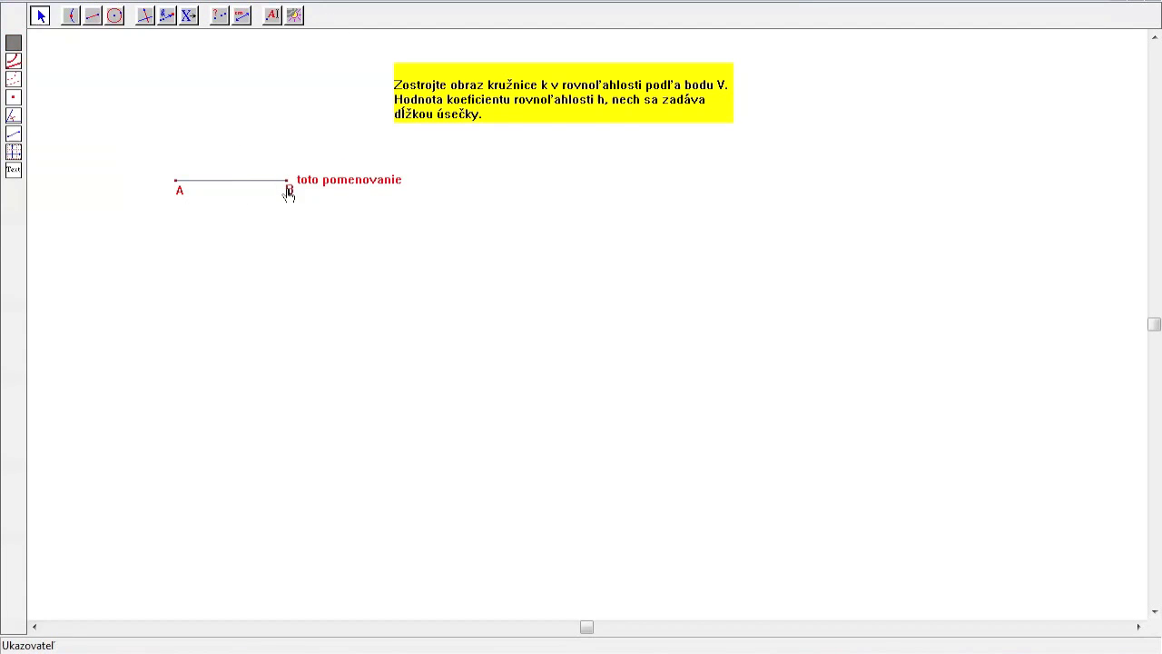
Display the measured length of segment AB just beneath it and extend the segment to about 3.6 cm
left_click(241, 15)
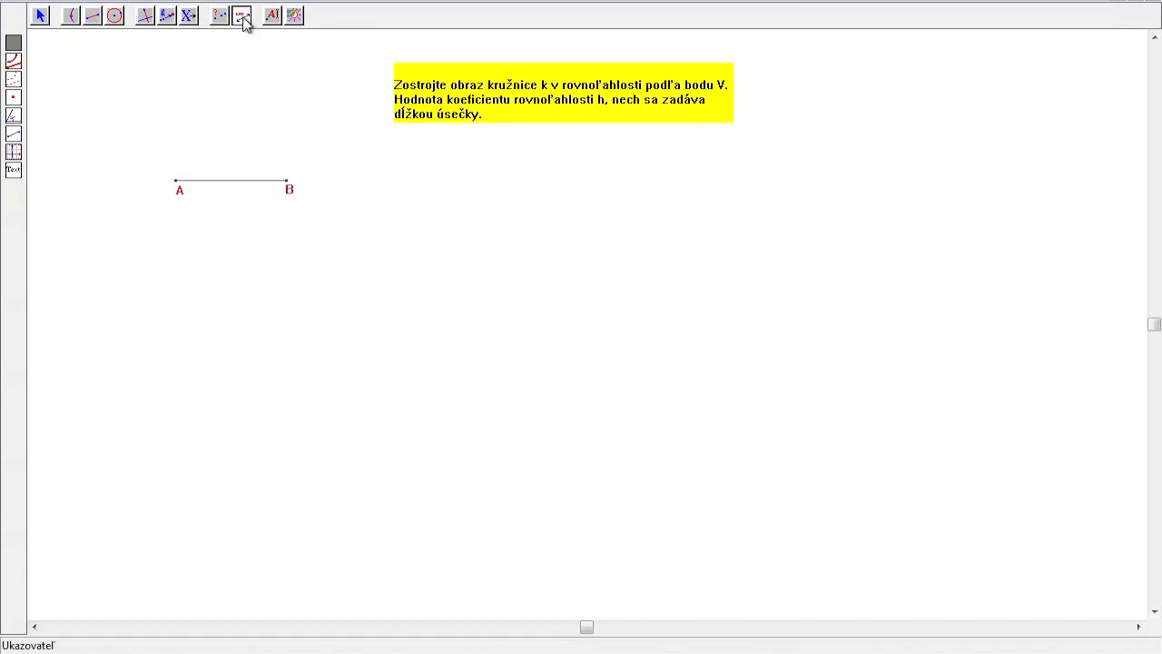
left_click(249, 41)
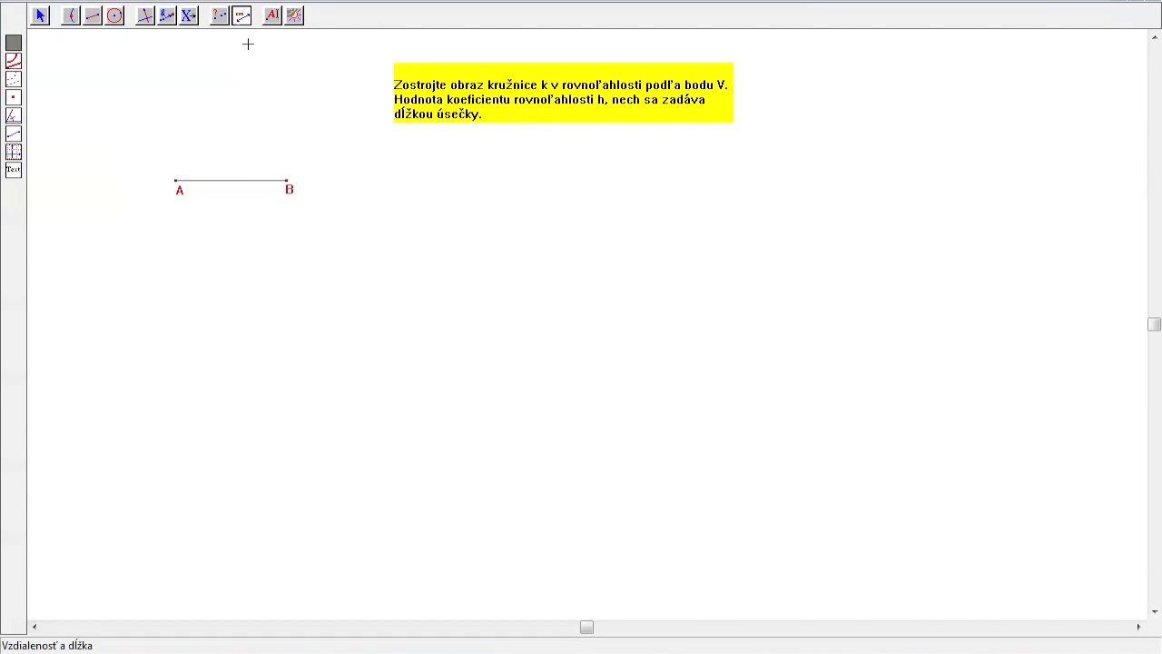
left_click(232, 180)
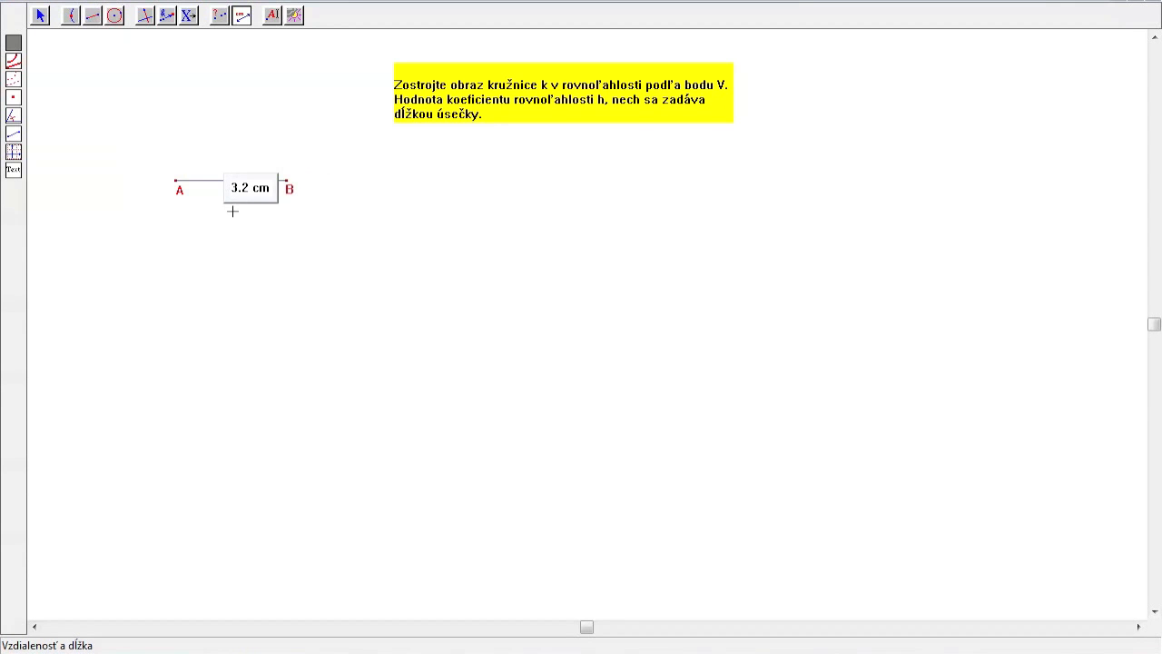
left_click(371, 16)
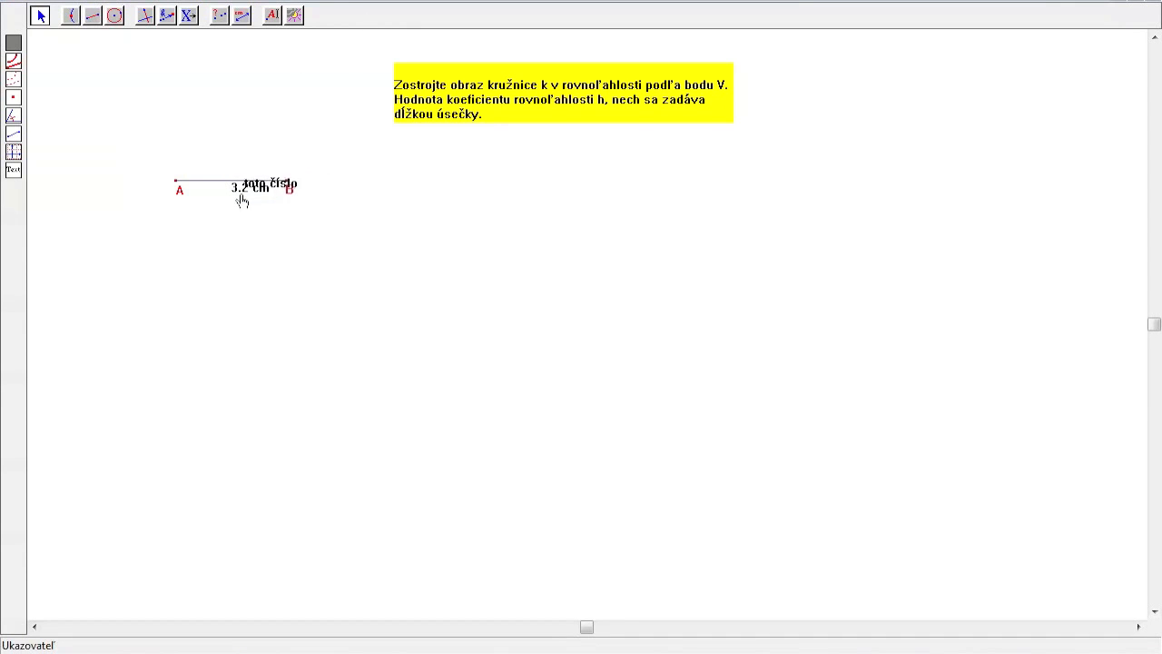
left_click_drag(251, 192, 237, 194)
mouse_move(288, 187)
left_mouse_down()
mouse_move(254, 186)
mouse_move(302, 187)
left_mouse_up()
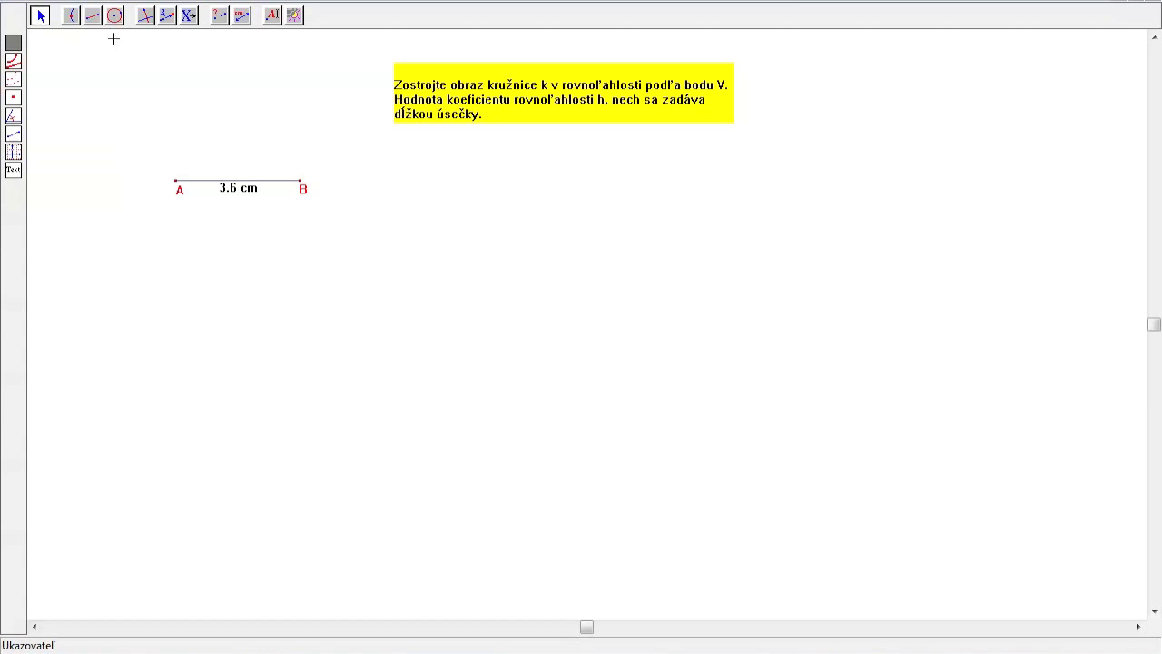
Place a free point below and to the right of segment AB and draw a circle to the upper right of that point
left_click_drag(71, 15, 80, 46)
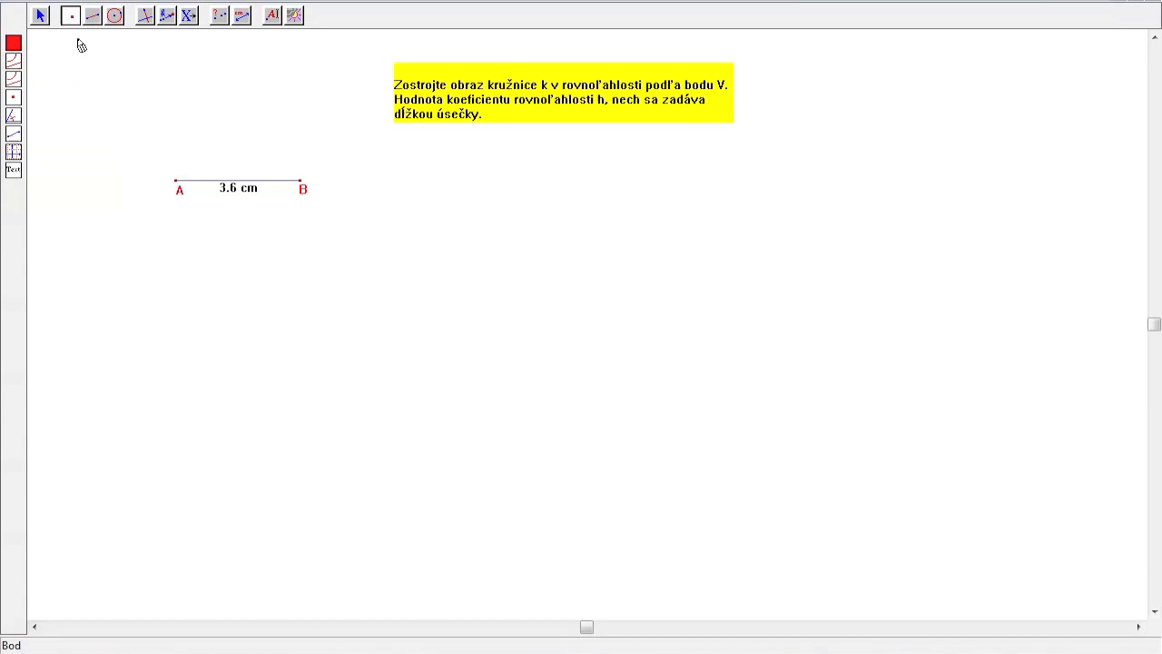
left_click(423, 339)
left_click_drag(115, 15, 122, 20)
left_click(619, 282)
left_click(674, 334)
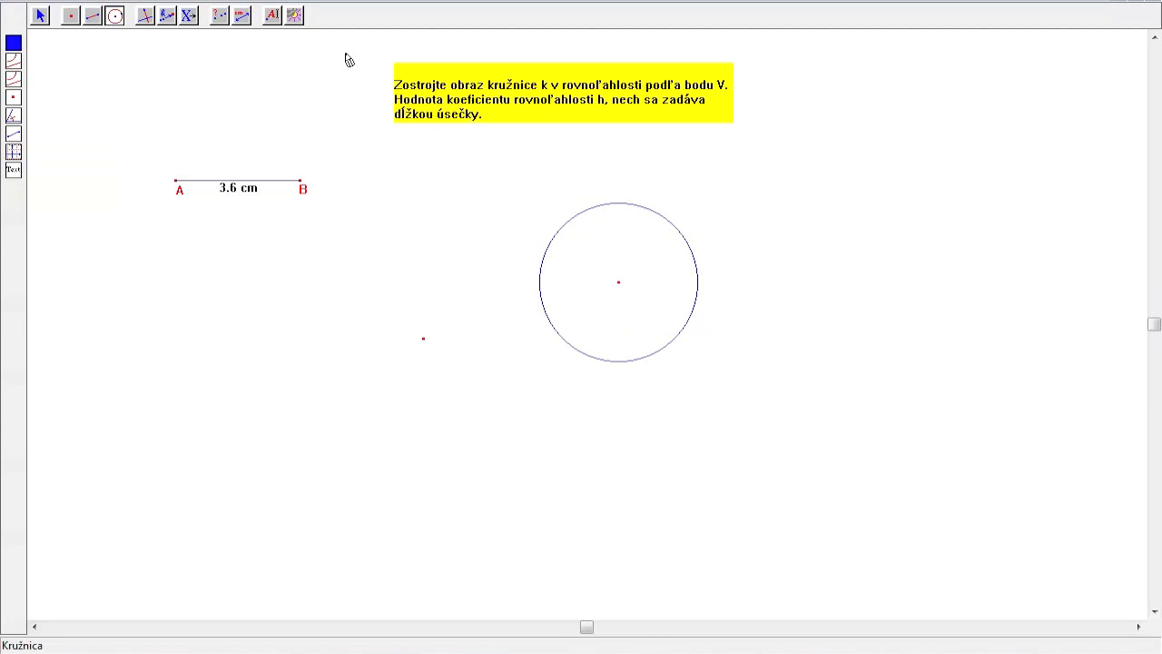
Label the free point V, the circle's centre S and the circle k
mouse_move(277, 18)
left_mouse_down()
mouse_move(280, 53)
mouse_move(279, 39)
left_mouse_up()
left_click(426, 337)
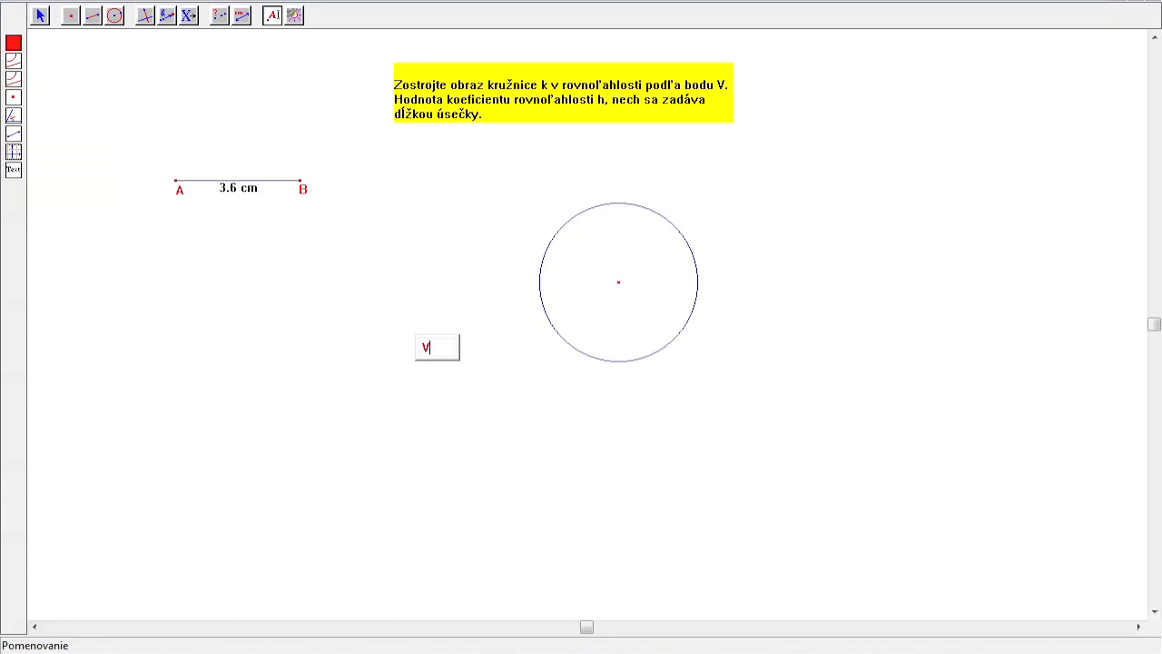
left_click(618, 284)
left_click(598, 210)
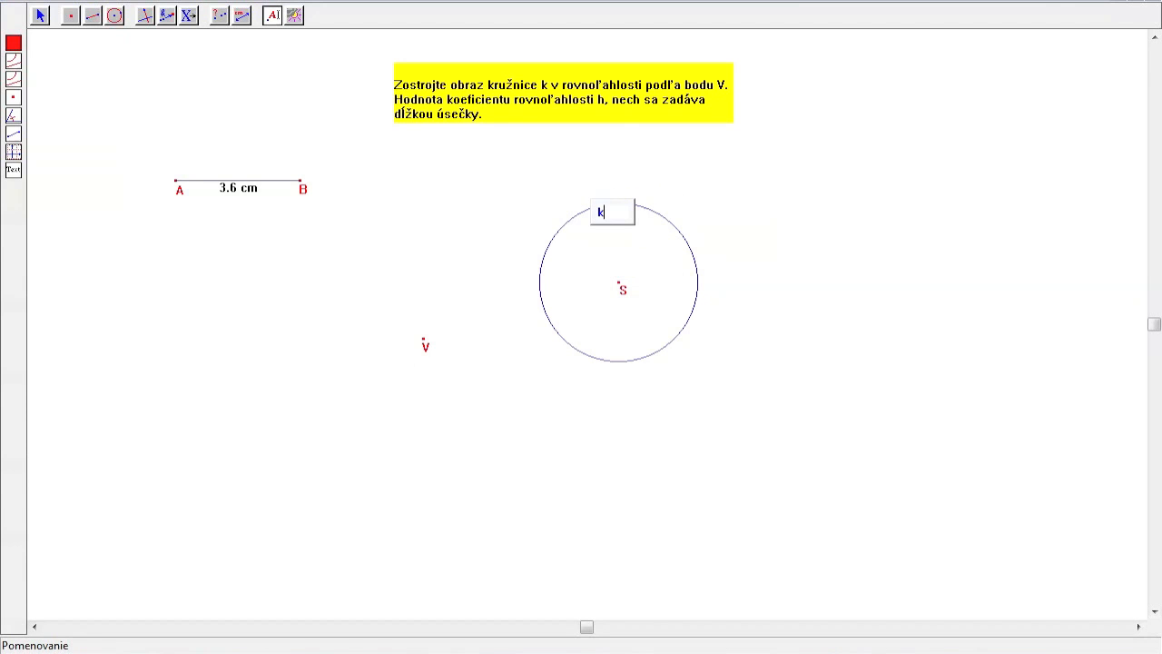
Construct the homothetic image (Rovnoľahlosť) of circle k about point V, using the displayed length of AB as the ratio
left_click(168, 18)
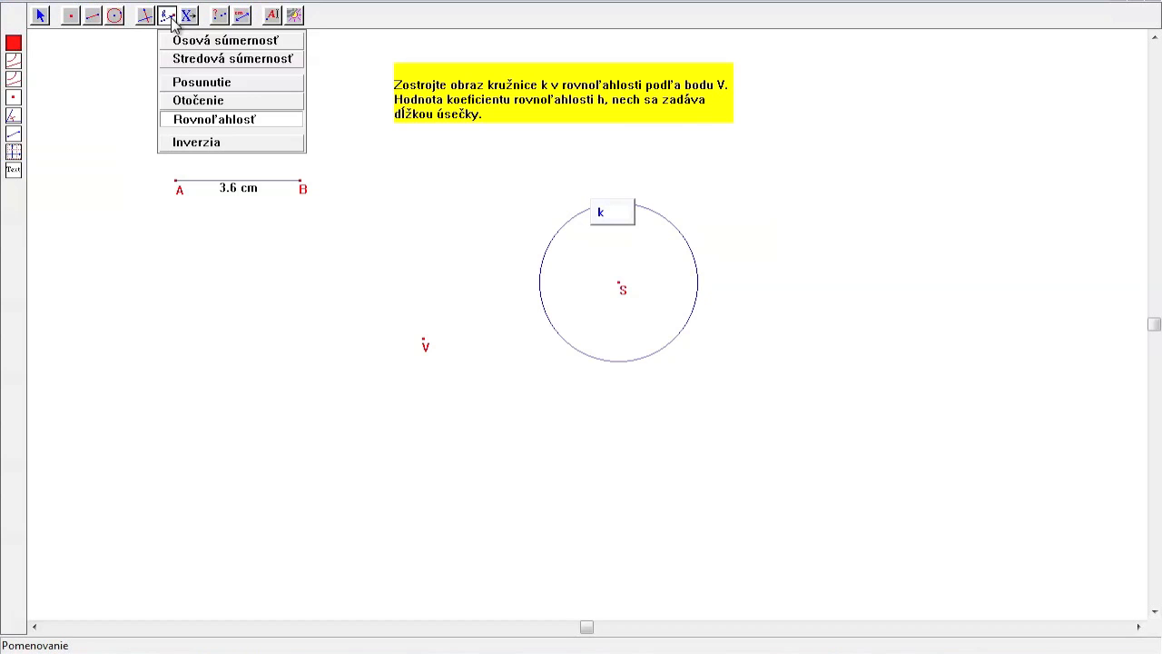
left_click(182, 119)
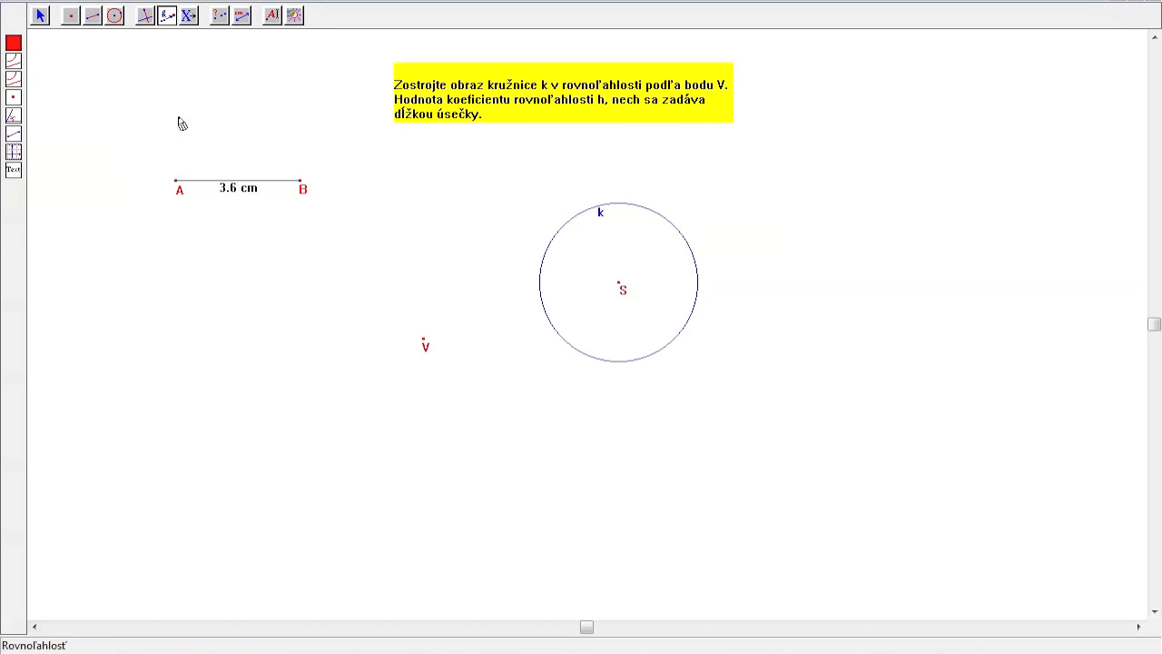
left_click(542, 264)
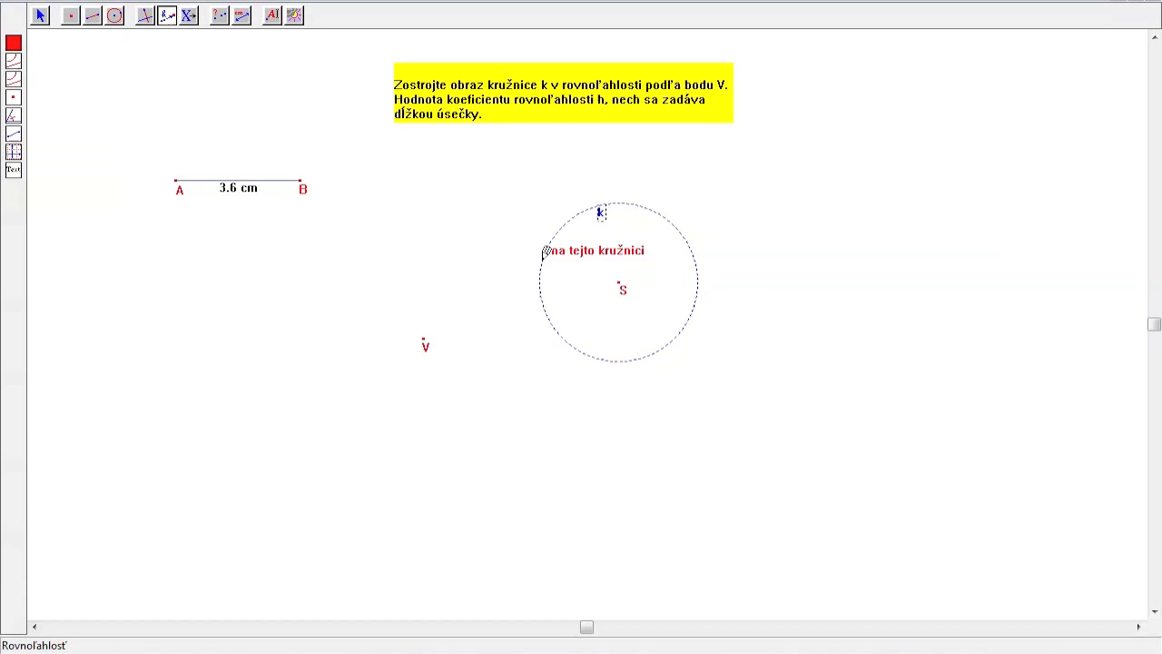
left_click(424, 345)
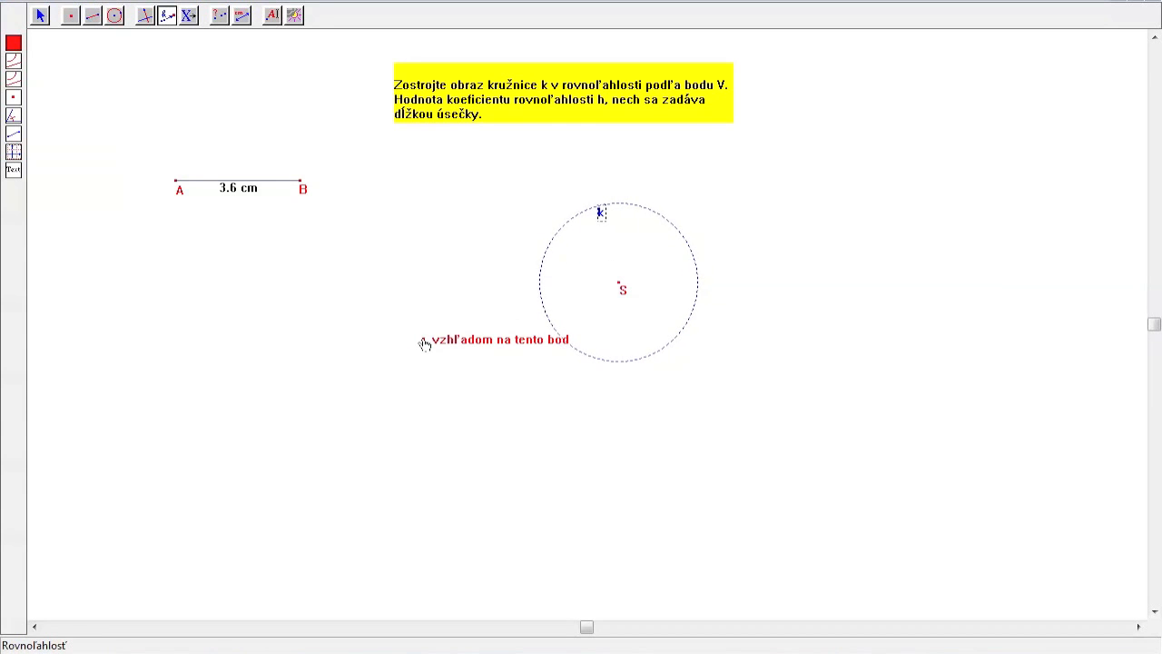
left_click(245, 195)
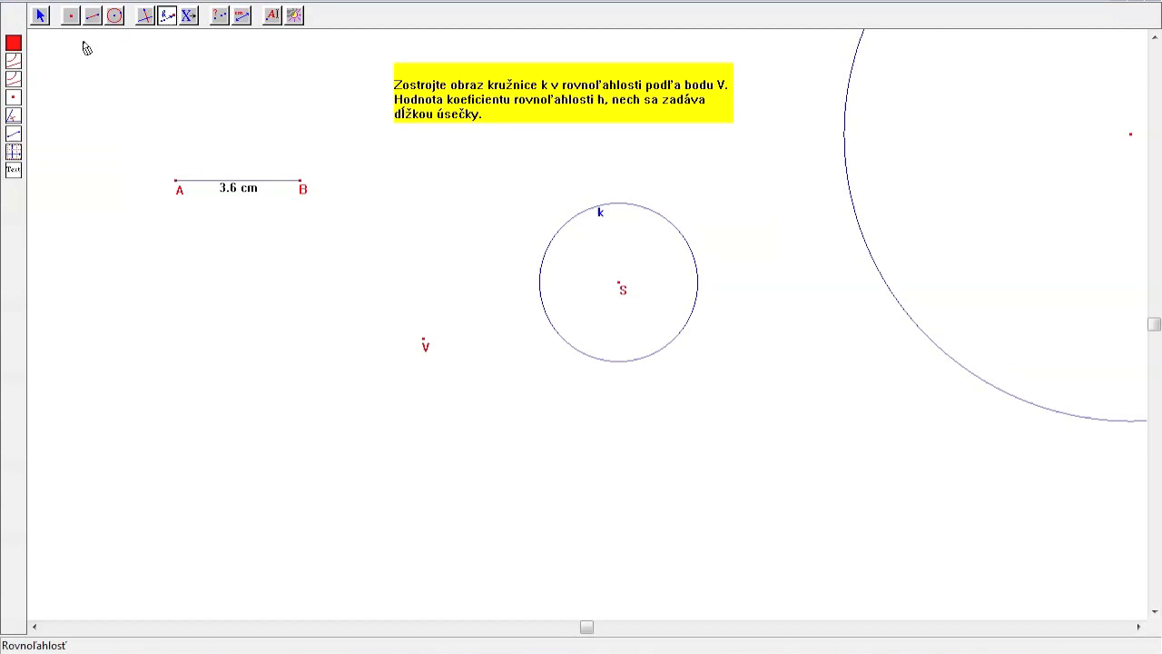
Shorten segment AB to about 1.9 cm by moving endpoint B towards A
left_click(40, 17)
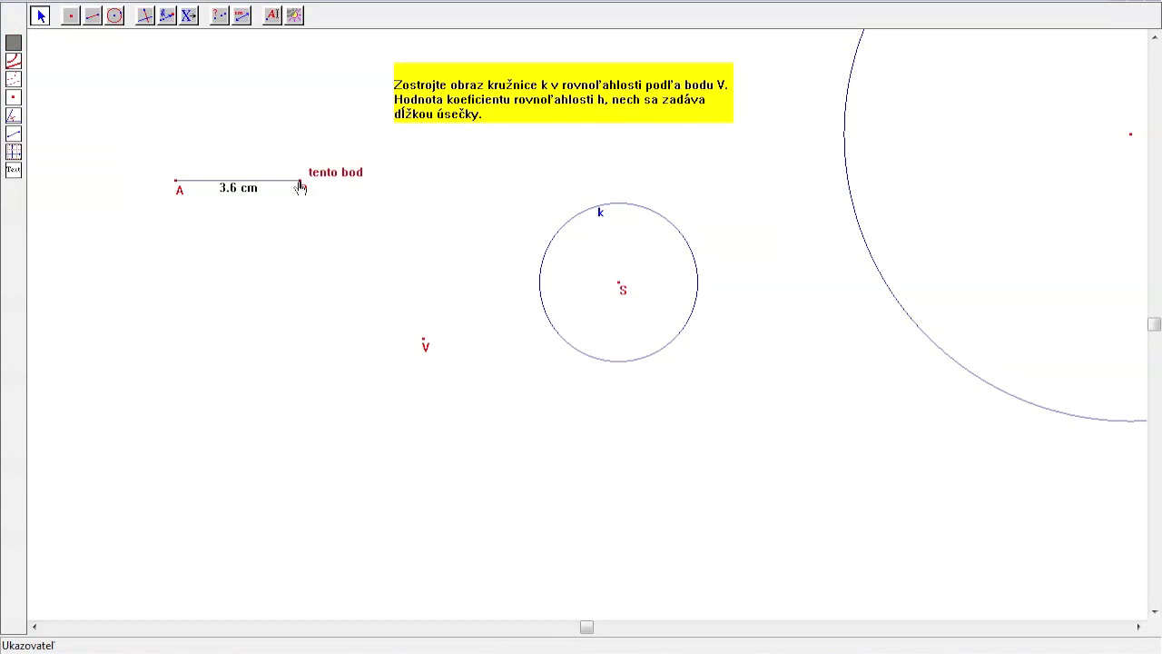
left_click_drag(301, 187, 246, 205)
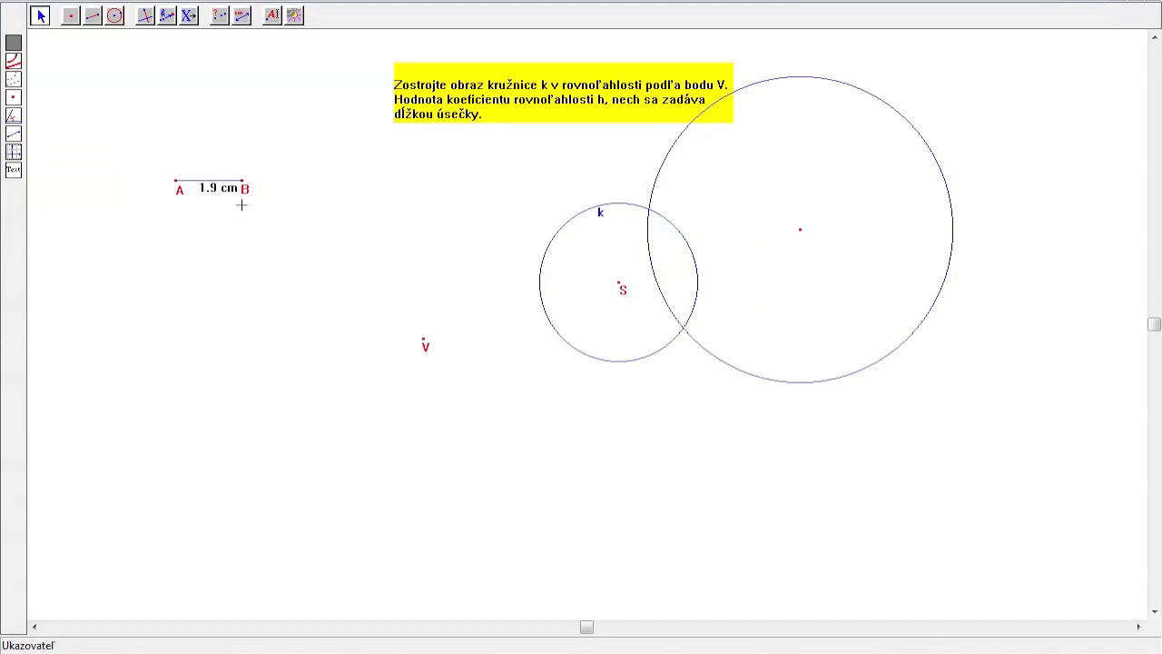
left_click(669, 156)
Label the homothetic image circle k´
left_click(272, 16)
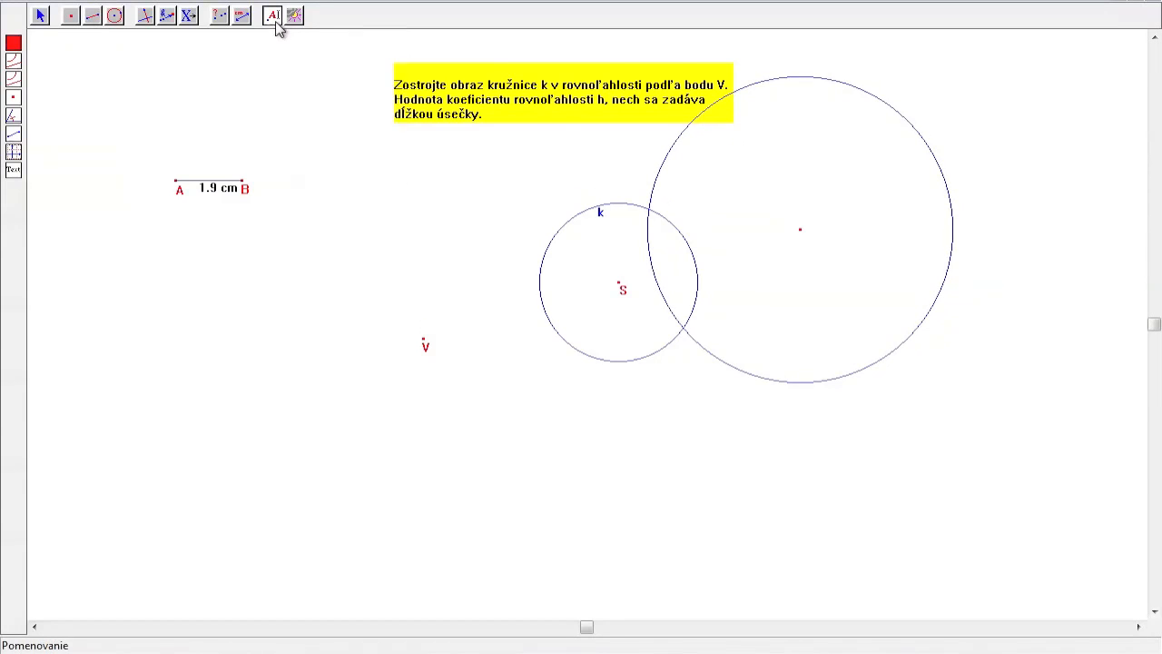
left_click(797, 78)
left_click(754, 21)
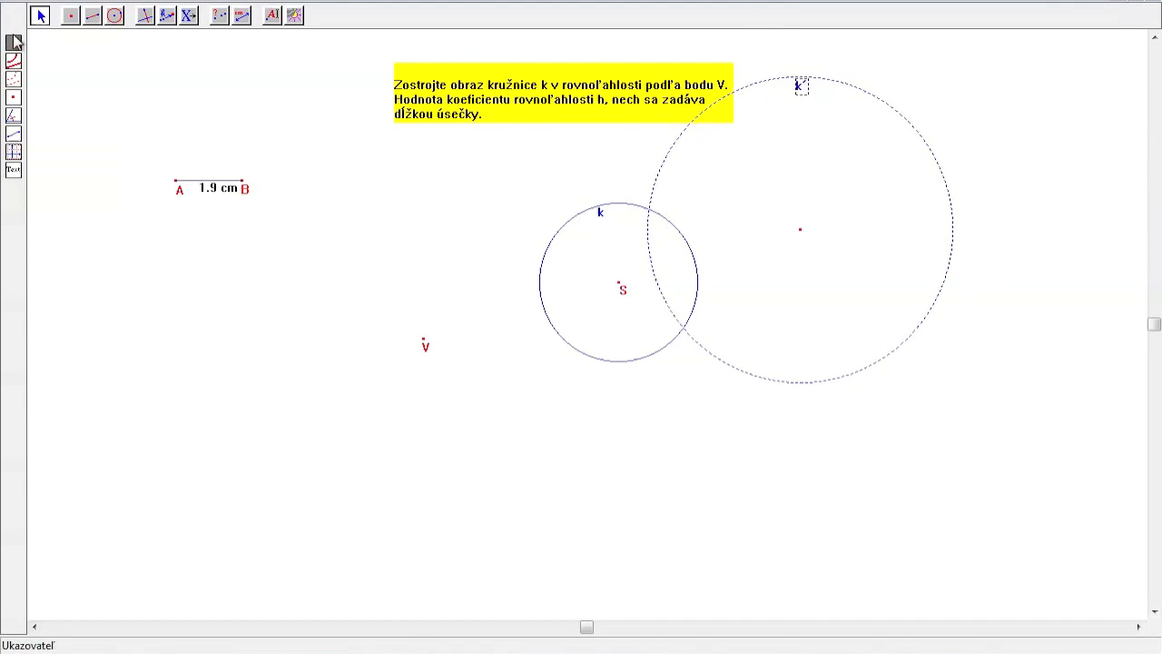
Change the colour of the image circle k´ to grey and deselect it
left_click(16, 47)
left_click(80, 86)
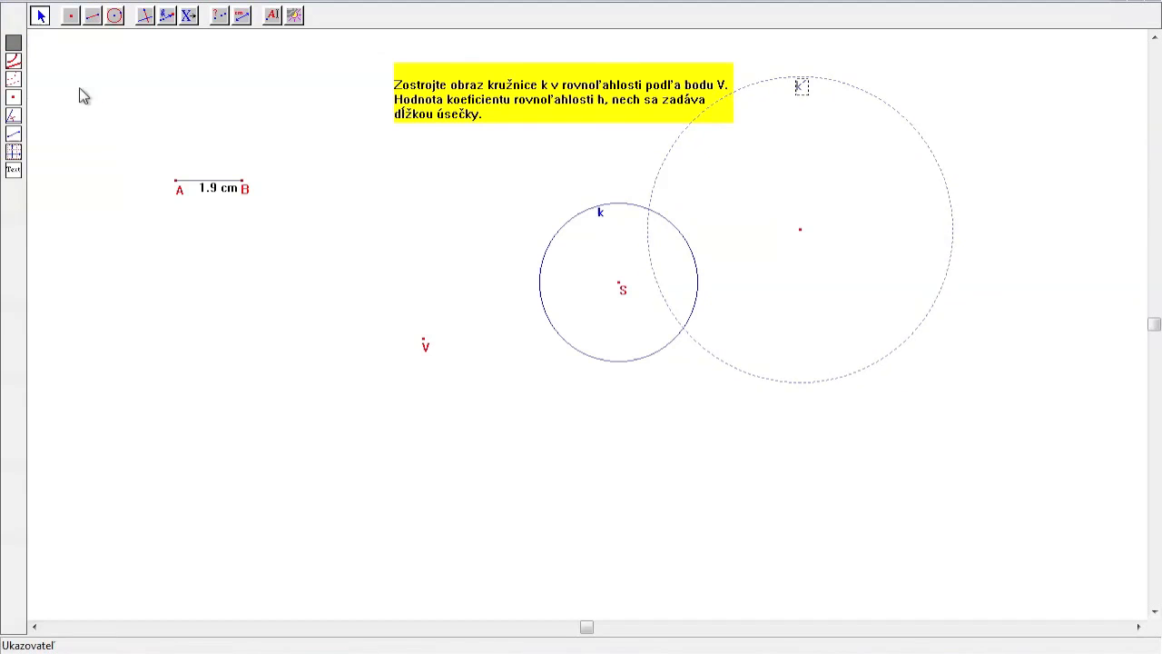
left_click(338, 148)
Place a point on circle k at its lowest part and label it M
left_click(93, 16)
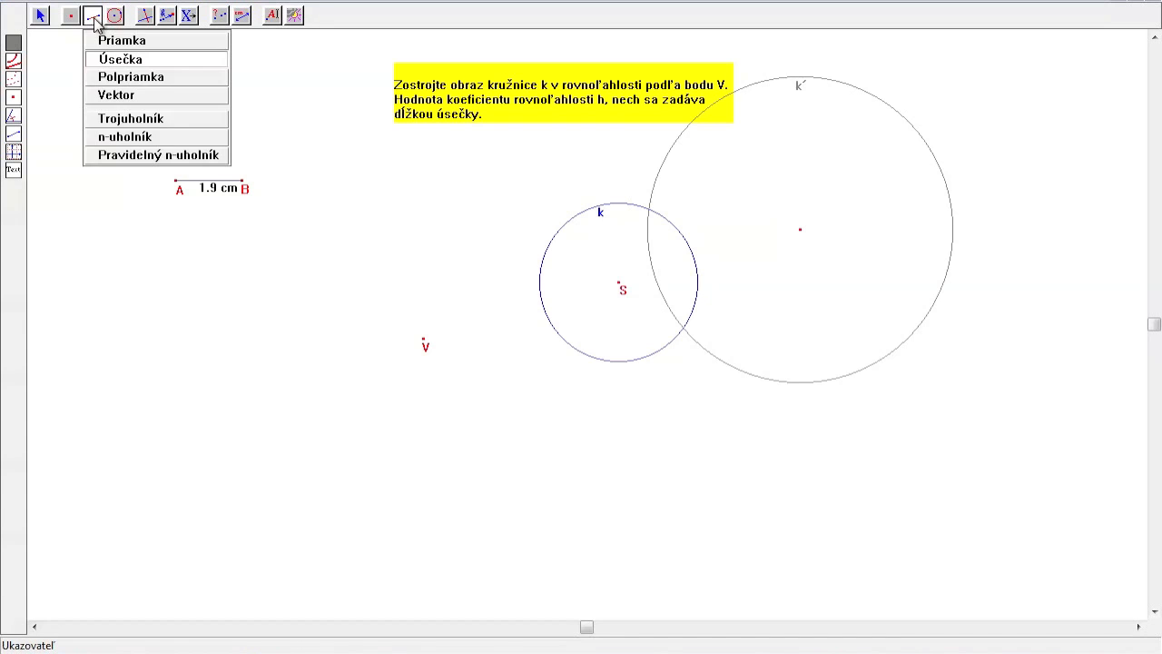
left_click(71, 16)
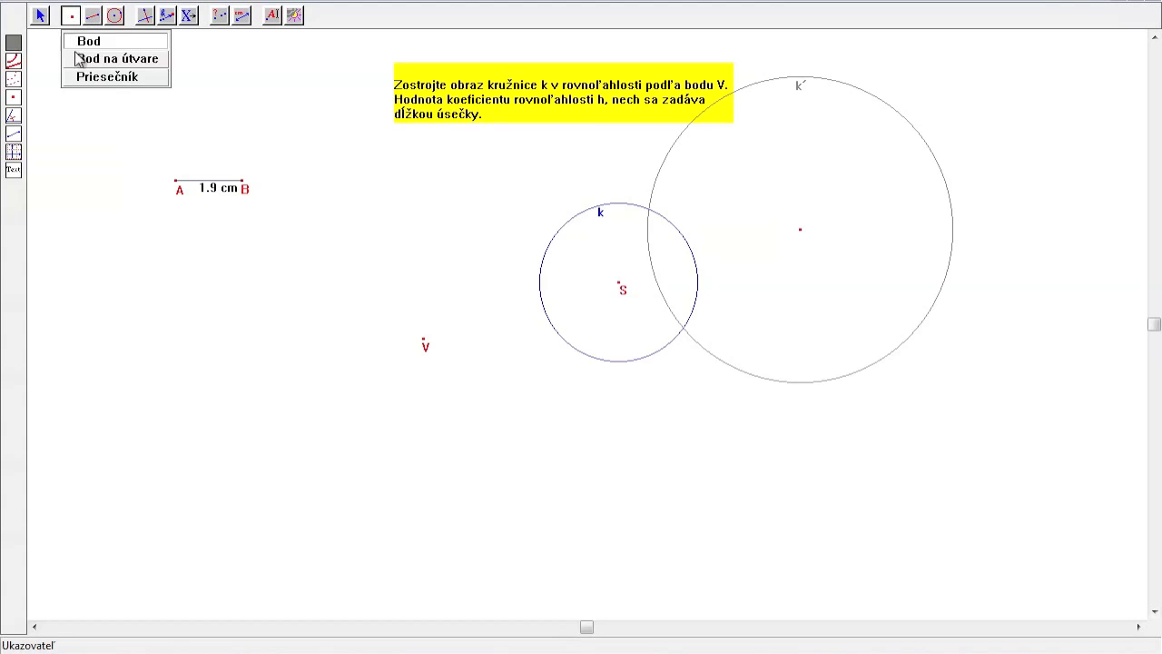
left_click(78, 57)
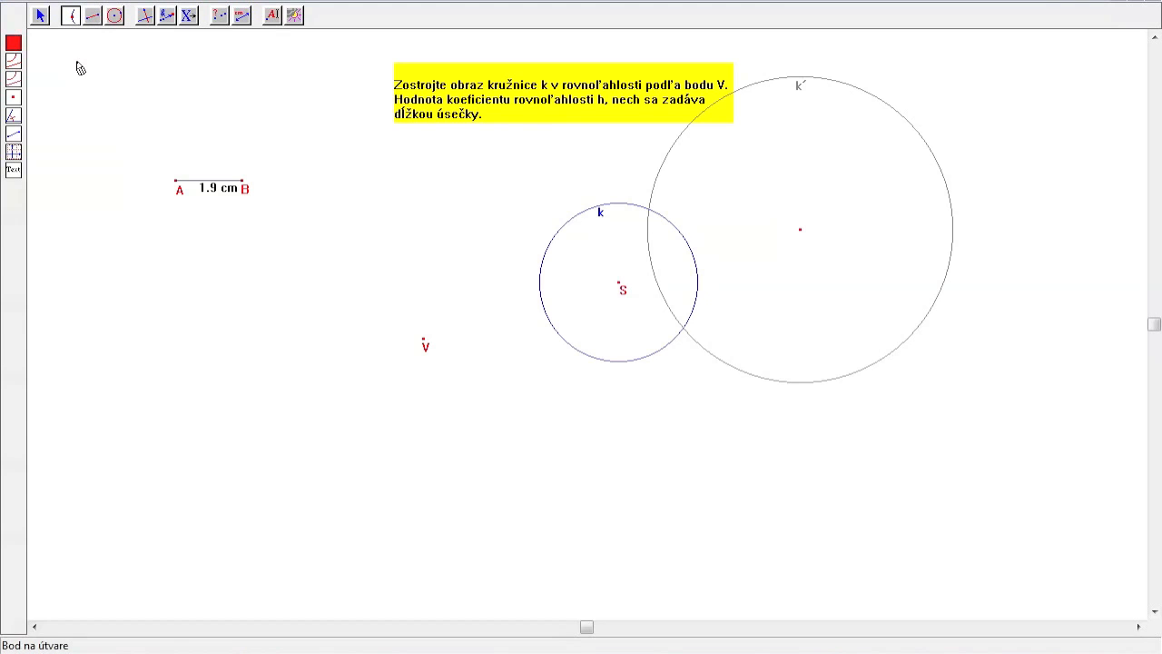
left_click(617, 362)
left_click(274, 17)
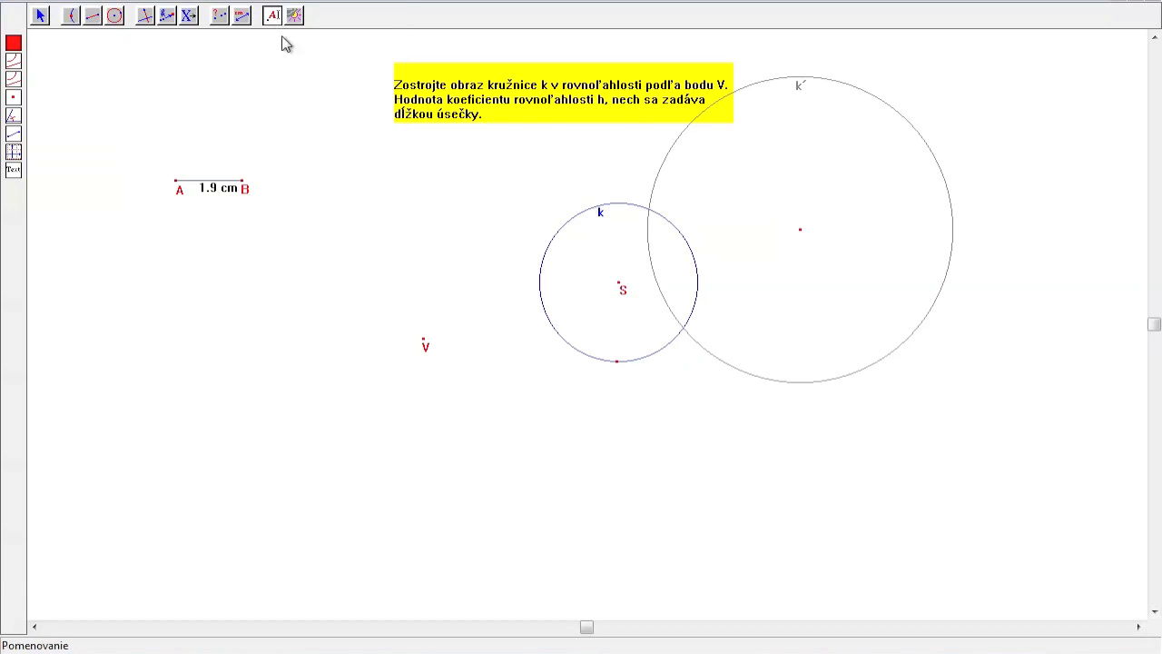
left_click(617, 363)
left_click(618, 361)
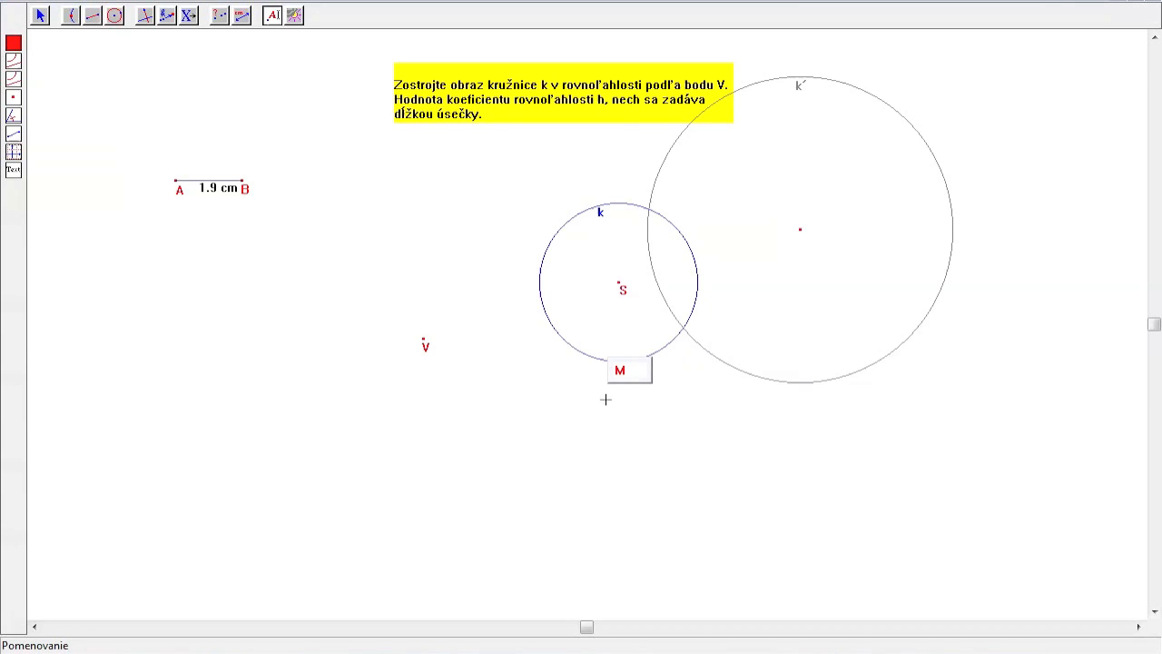
Construct the homothetic image (Rovnoľahlosť) of point M about point V, using the displayed length of AB as the ratio
left_click(167, 15)
left_click(199, 117)
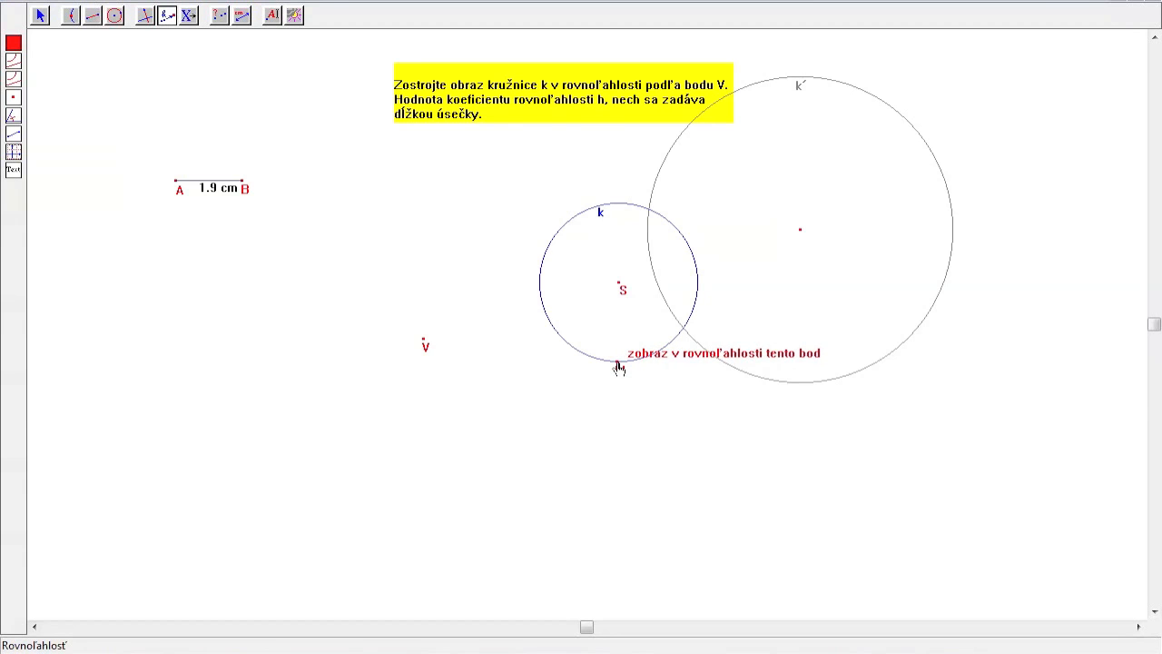
left_click(618, 365)
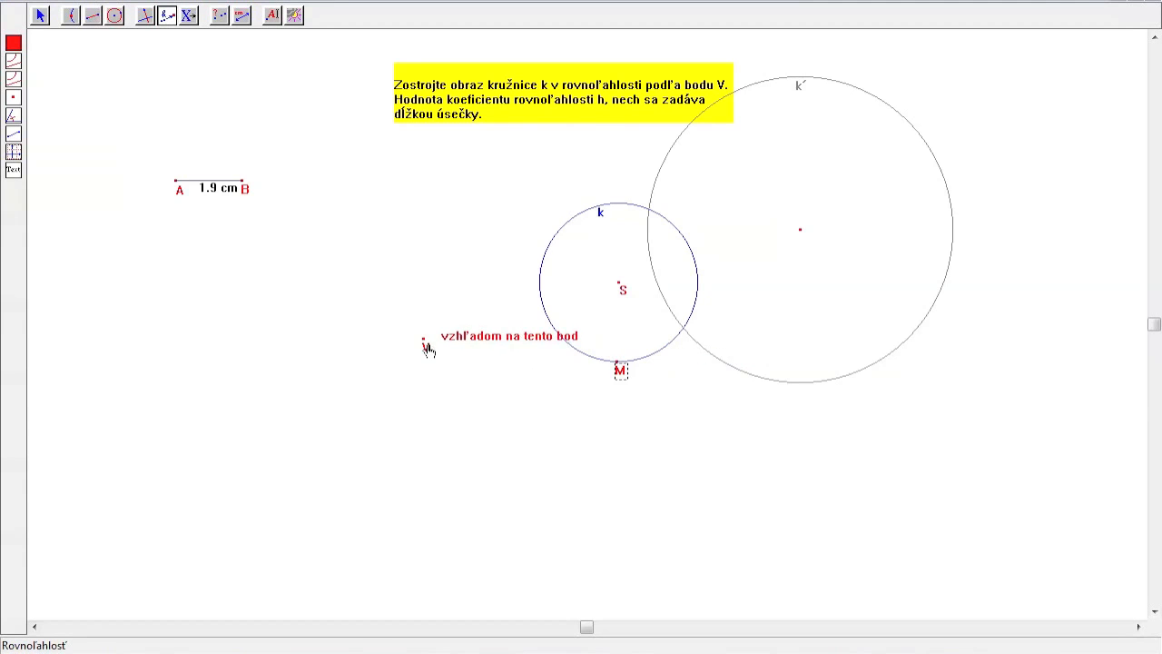
left_click(423, 344)
left_click(215, 191)
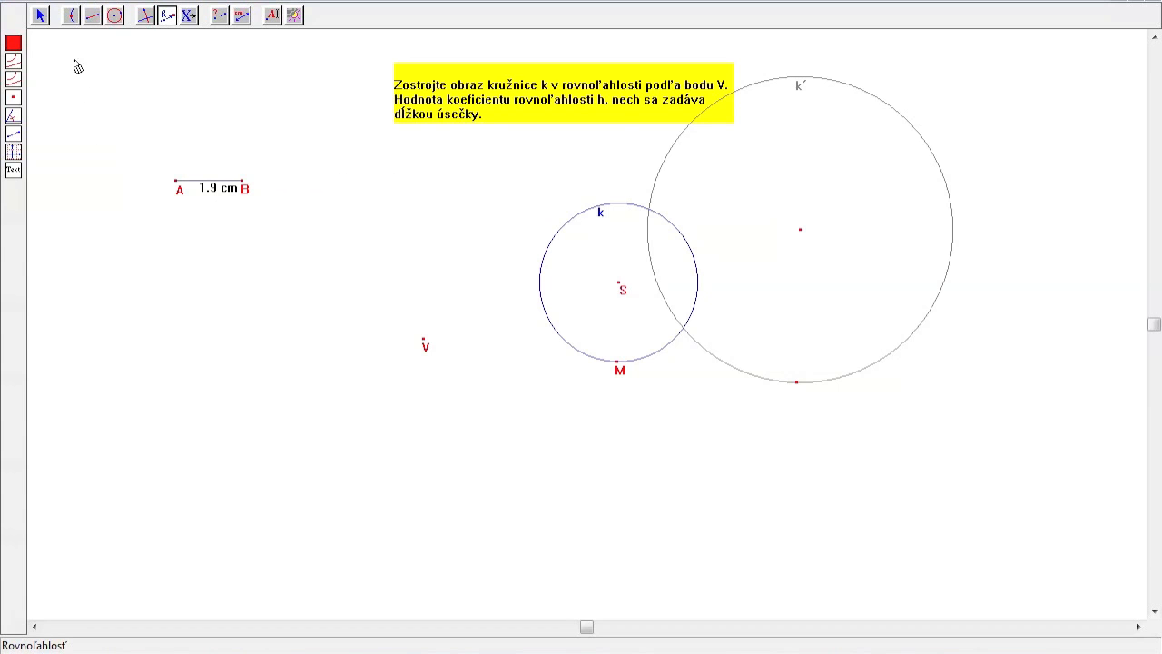
left_click(41, 17)
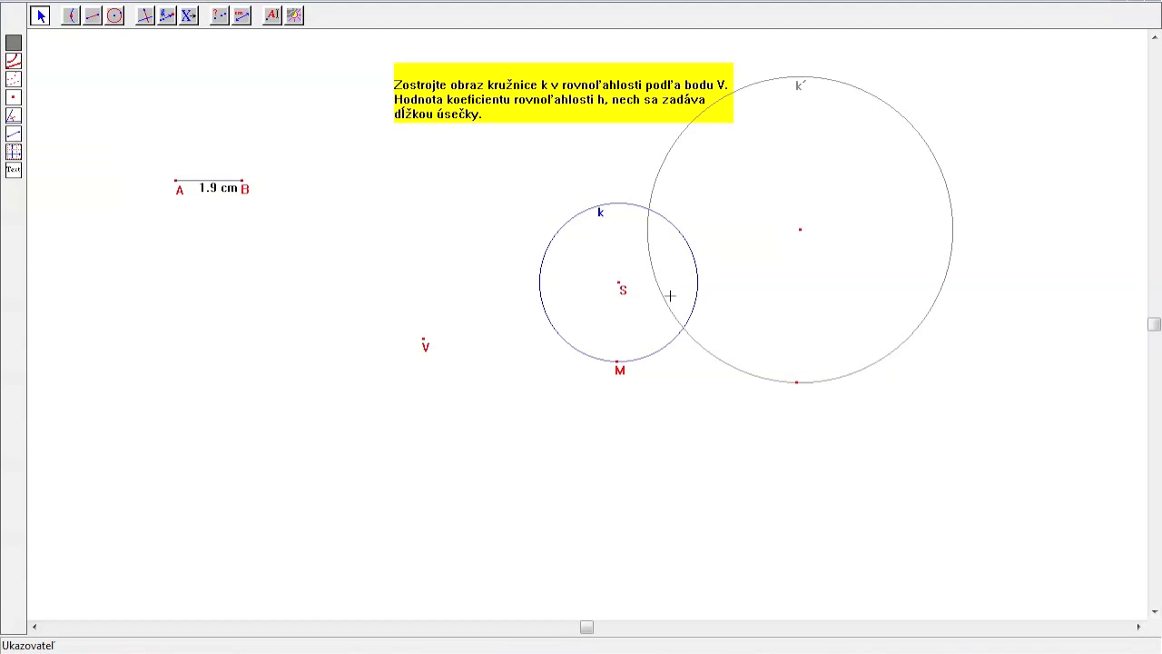
Label the homothetic image of point M as M´
left_click(274, 17)
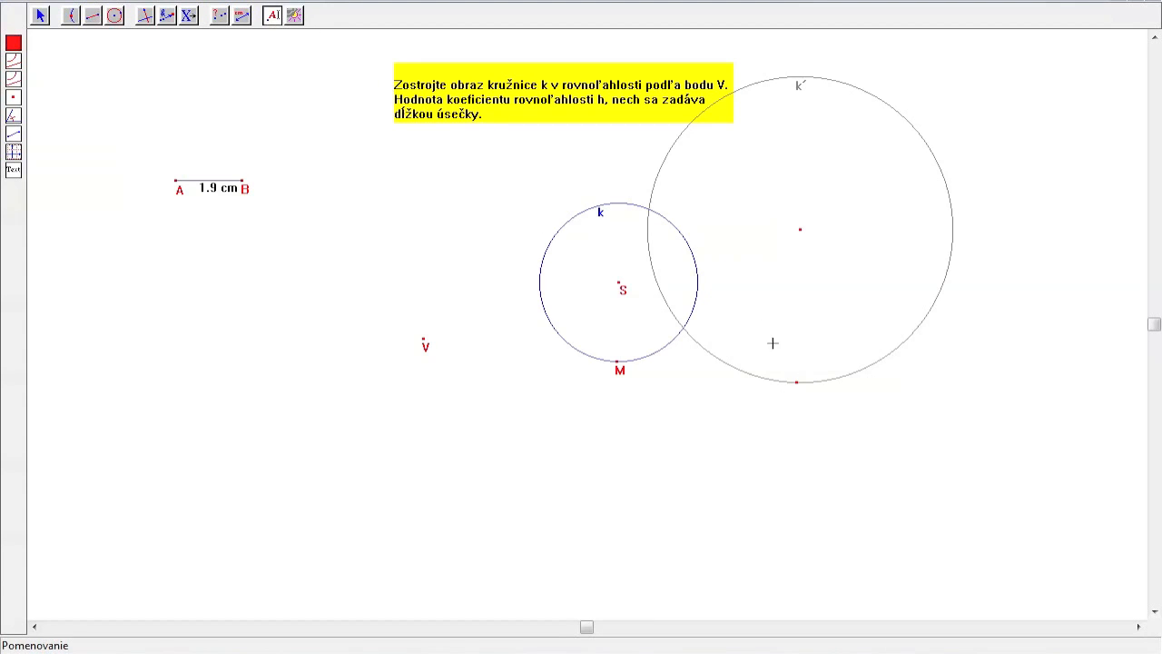
left_click(797, 383)
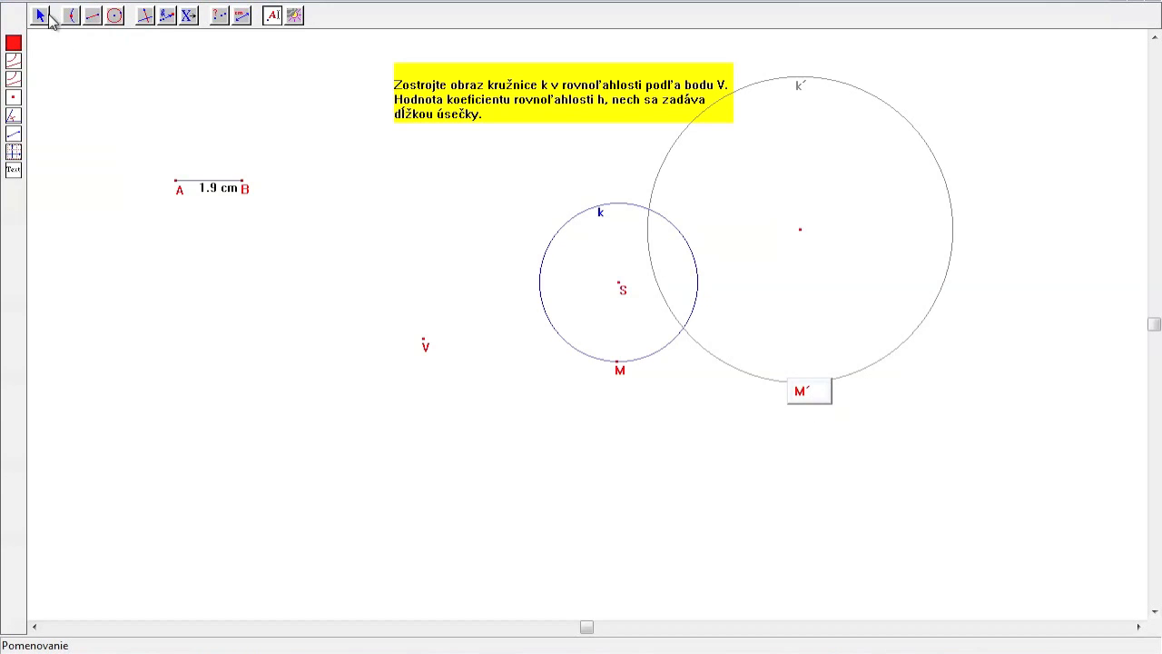
left_click(49, 18)
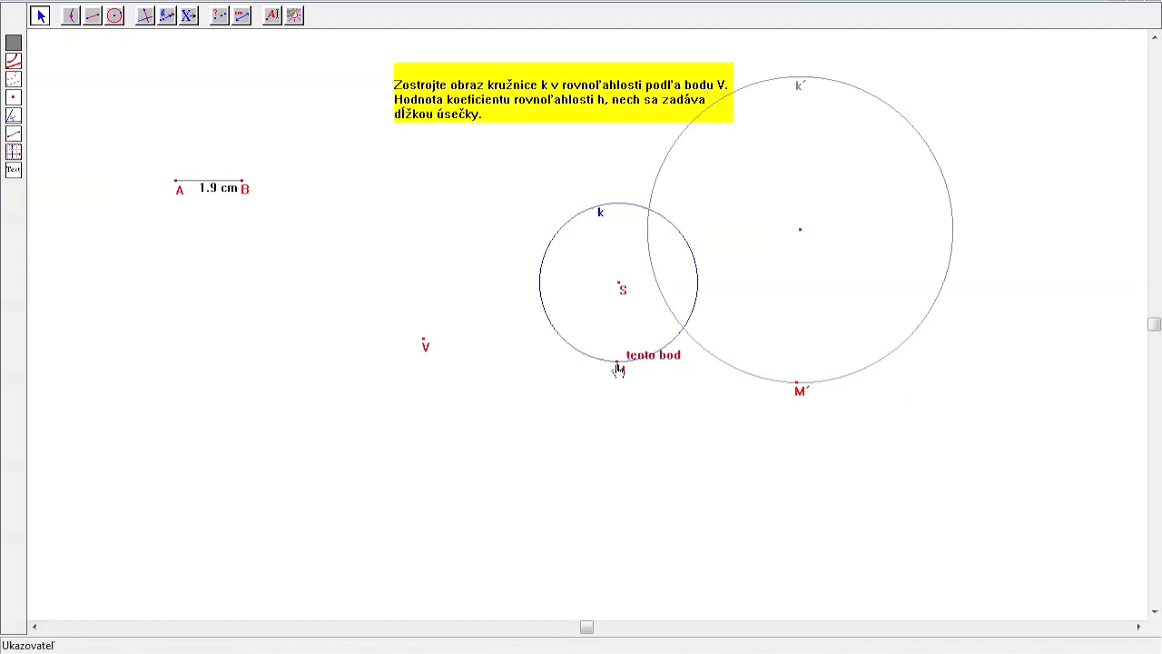
Move point M along circle k to its upper-left part and draw a line (Priamka) through M´ and M
left_click_drag(618, 370, 576, 269)
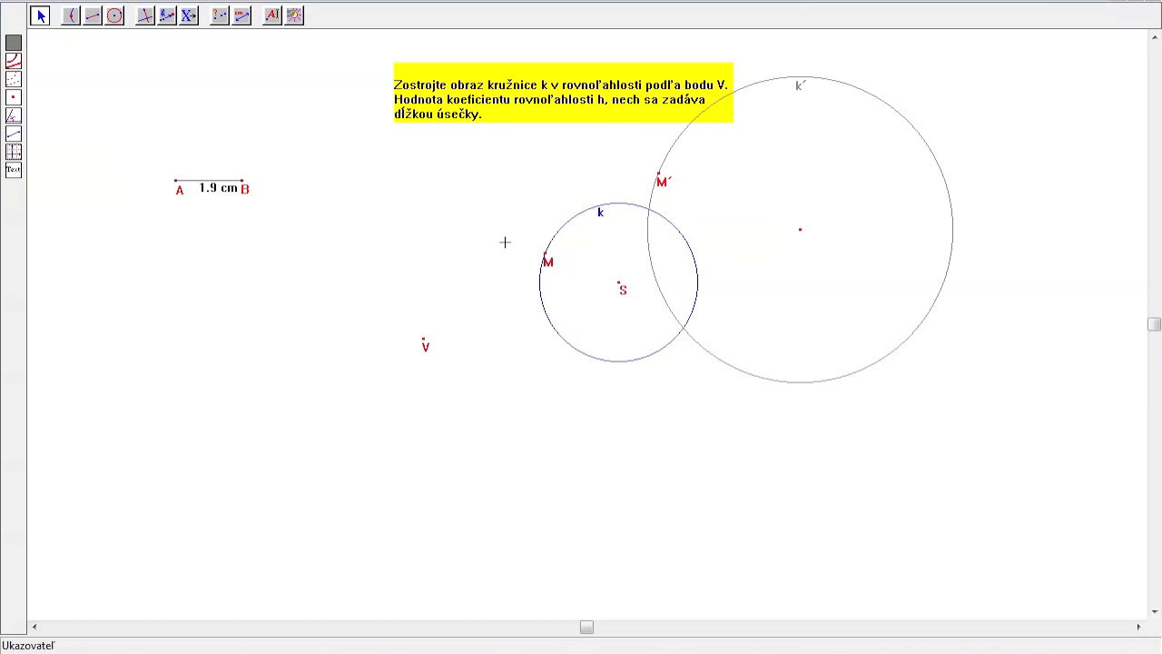
left_click_drag(93, 15, 104, 43)
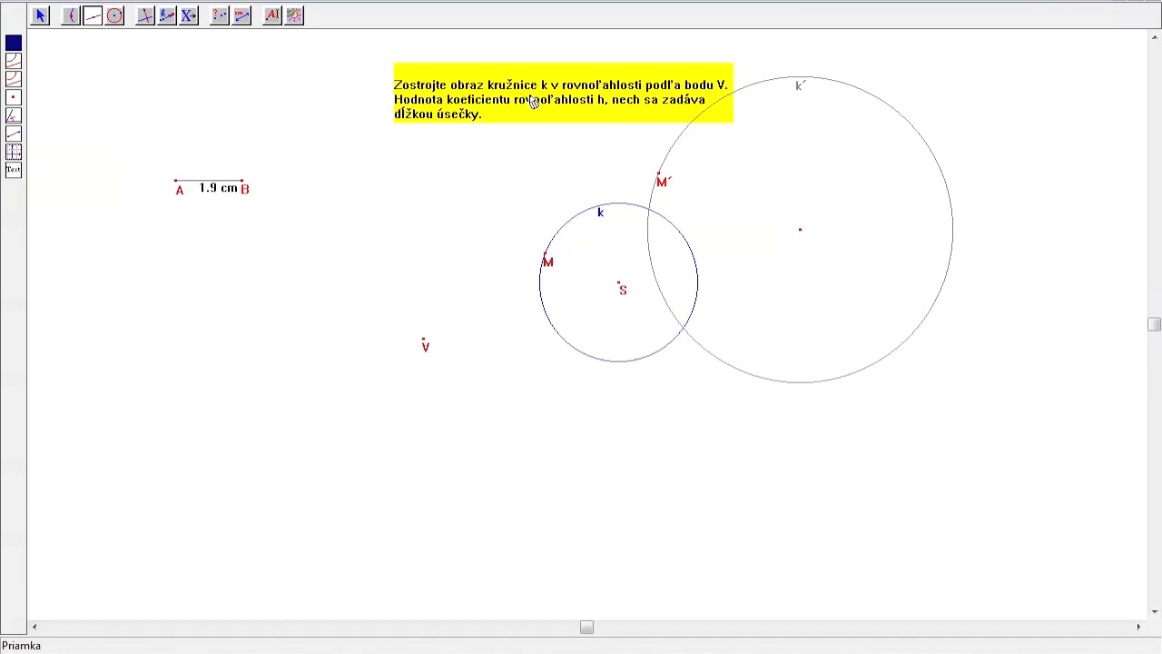
left_click(660, 177)
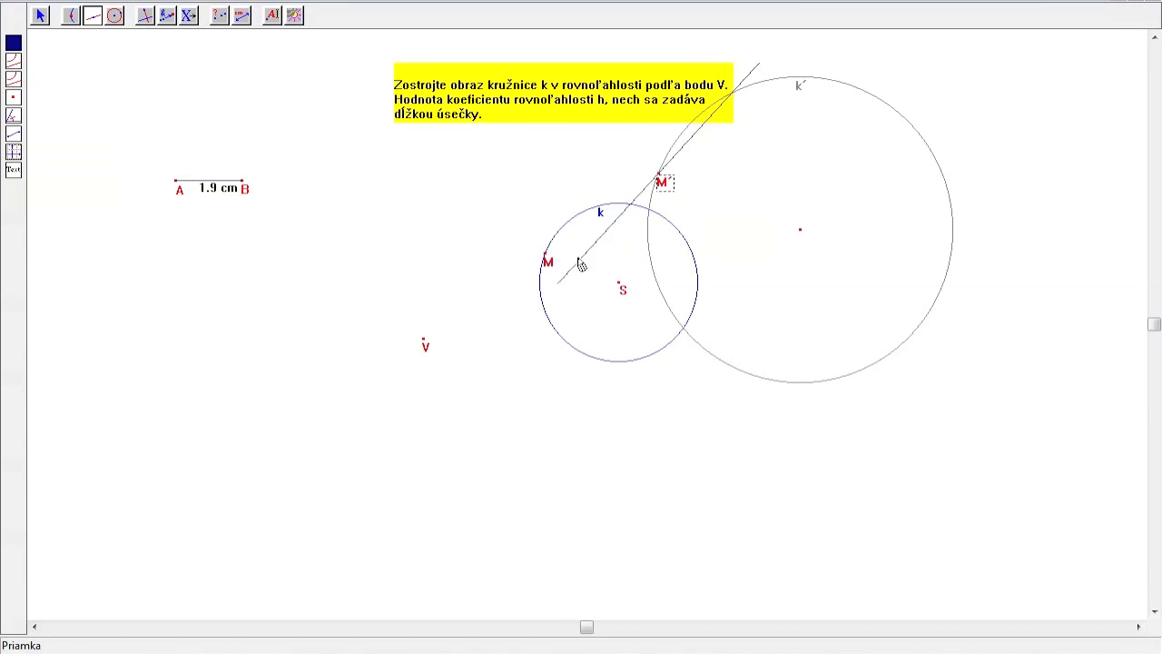
left_click(543, 258)
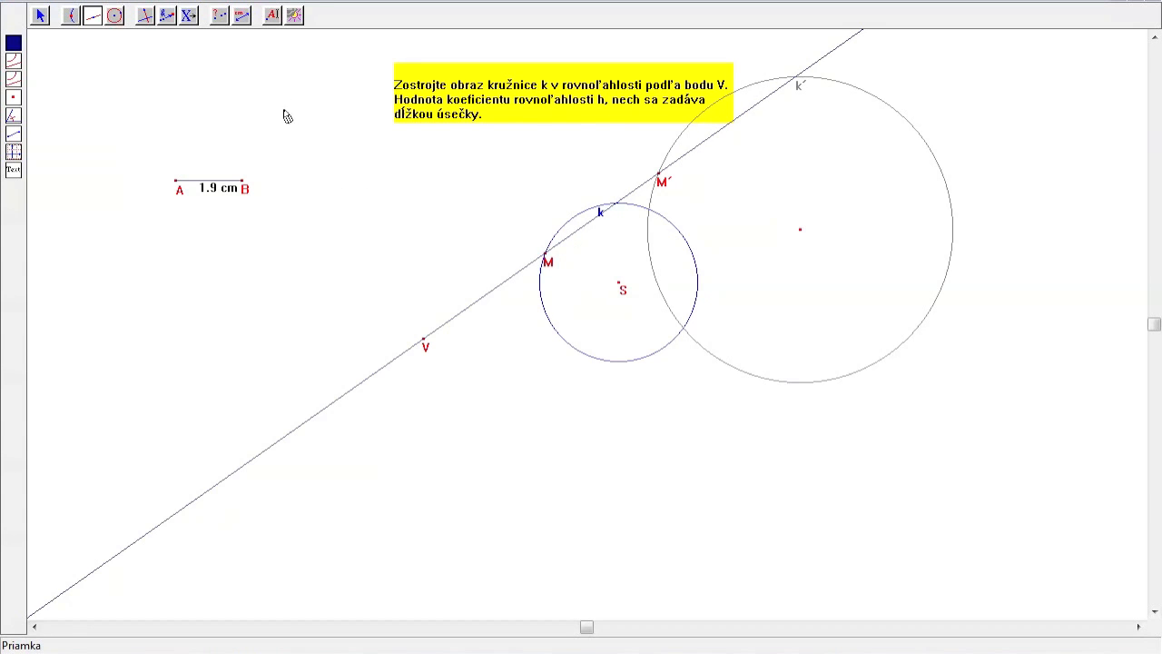
Check whether points V, M and M´ are collinear (Kolineárny) and place the result text below circle k´
left_click(243, 16)
mouse_move(274, 26)
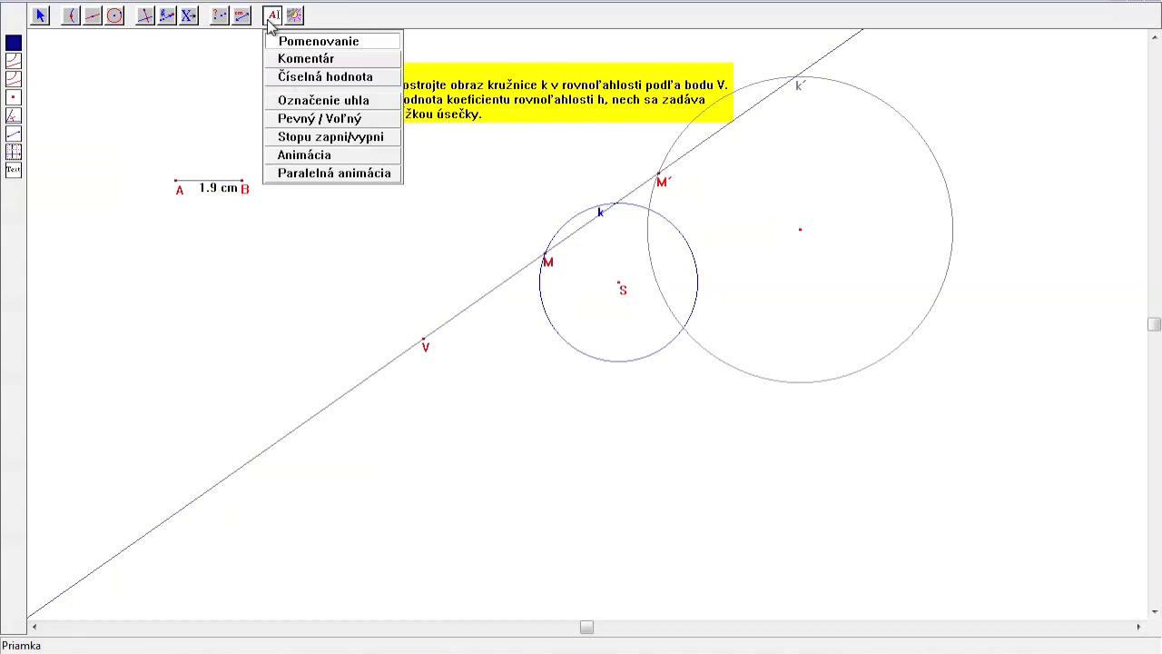
mouse_move(225, 26)
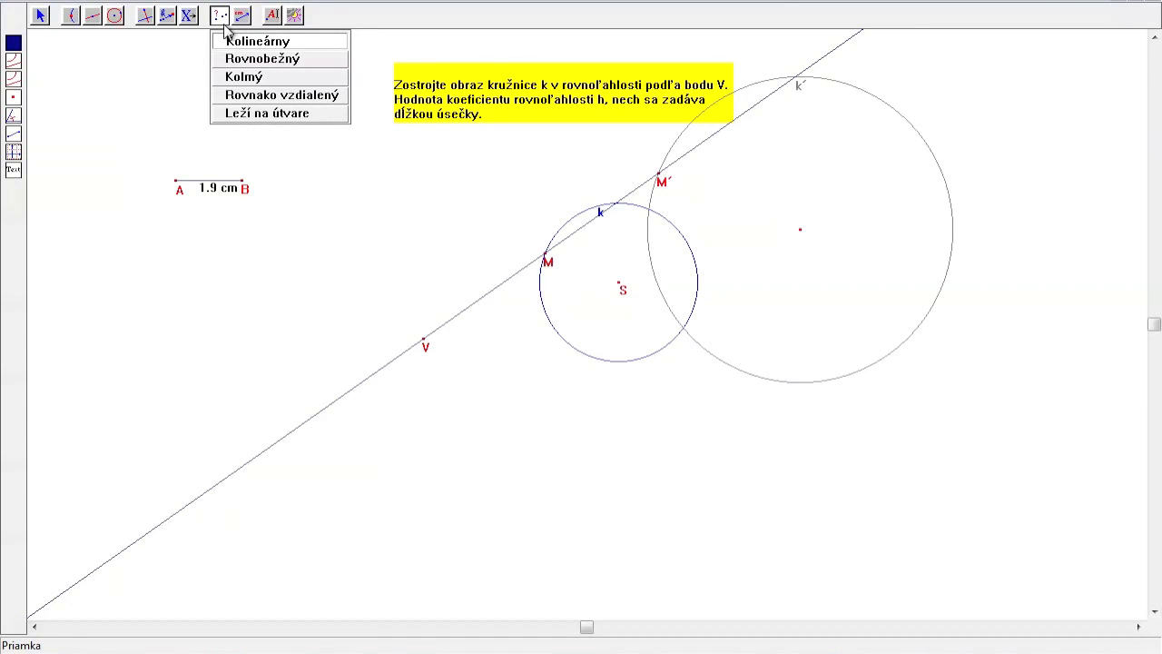
left_click(227, 42)
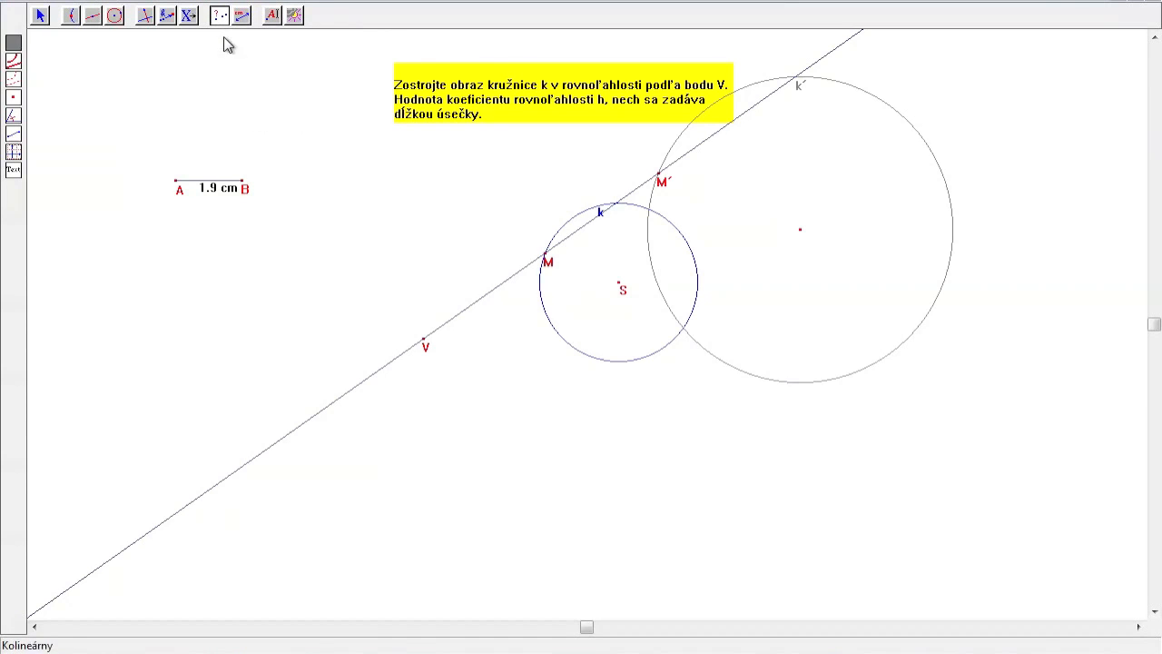
left_click(423, 343)
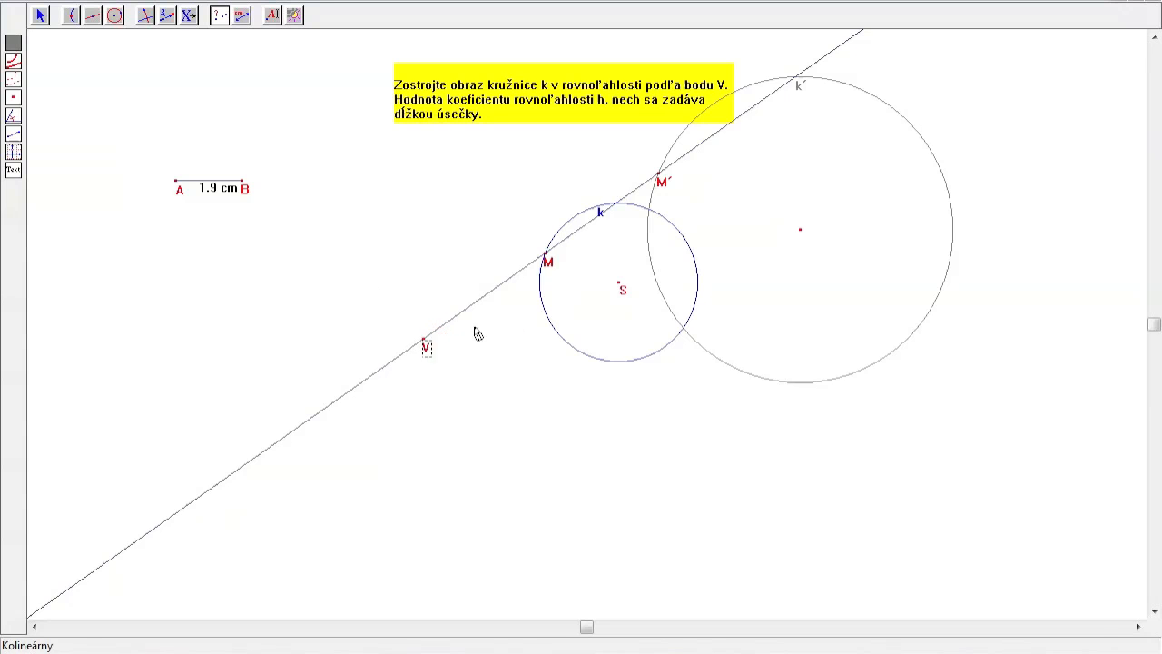
left_click(545, 258)
left_click(660, 179)
left_click(760, 441)
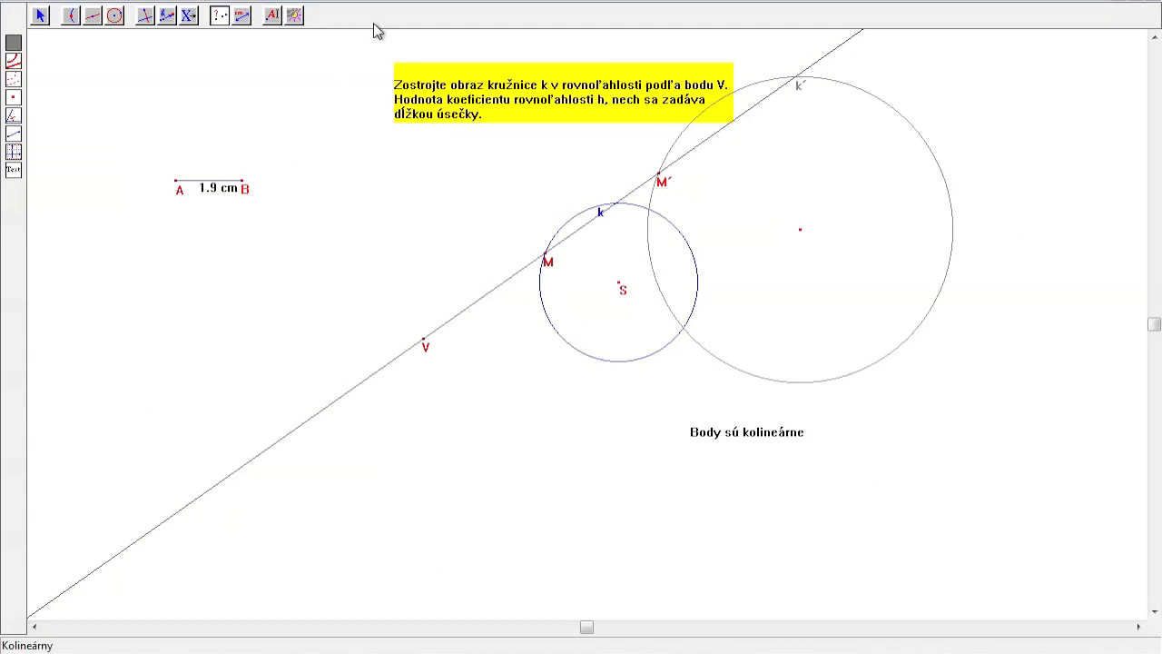
key("Escape")
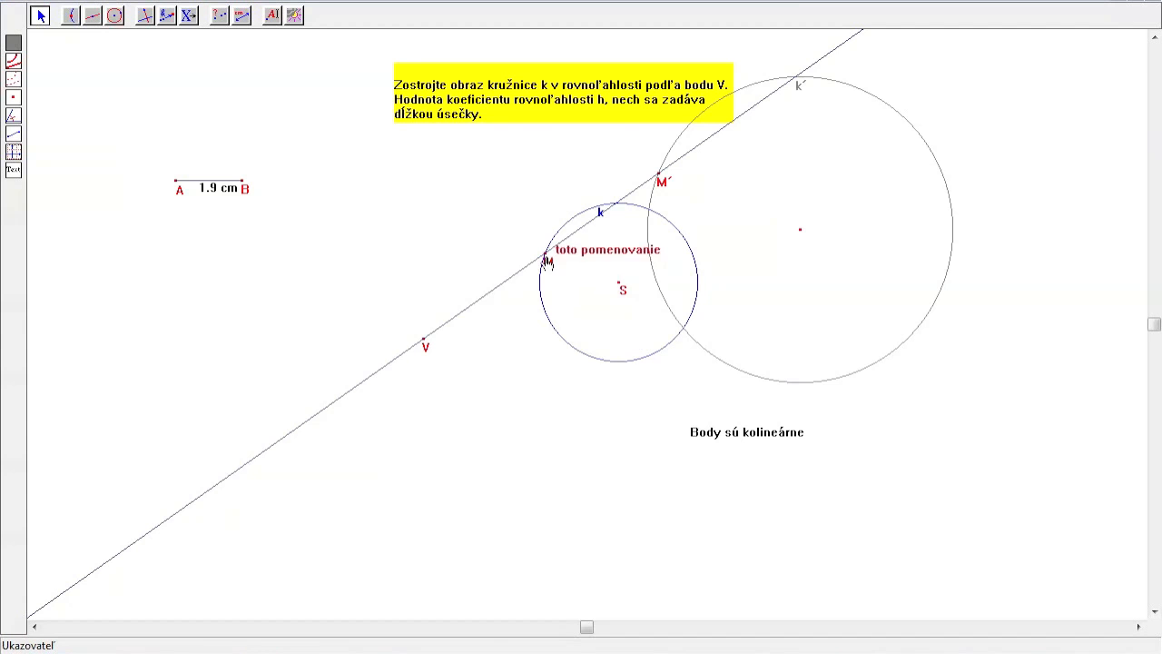
Test the construction by shifting centre S to the right, endpoint B slightly towards A, and point M to the lower part of circle k
left_click_drag(617, 289, 657, 294)
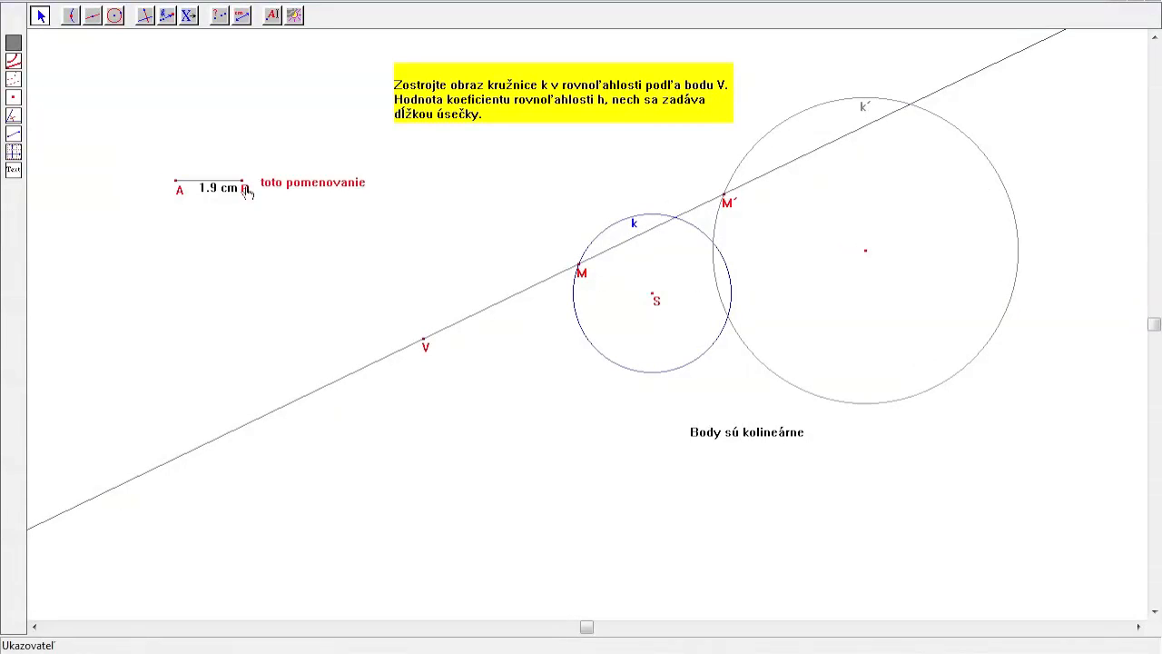
mouse_move(243, 186)
left_mouse_down()
mouse_move(291, 184)
mouse_move(196, 188)
mouse_move(243, 190)
left_mouse_up()
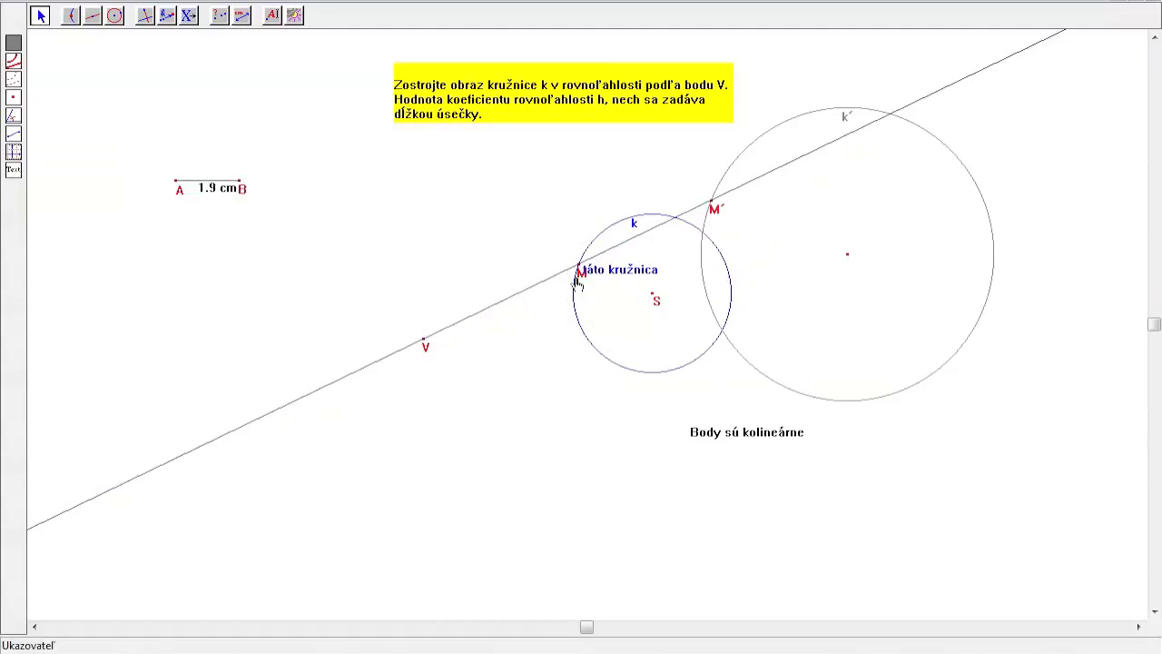
left_click_drag(580, 272, 670, 372)
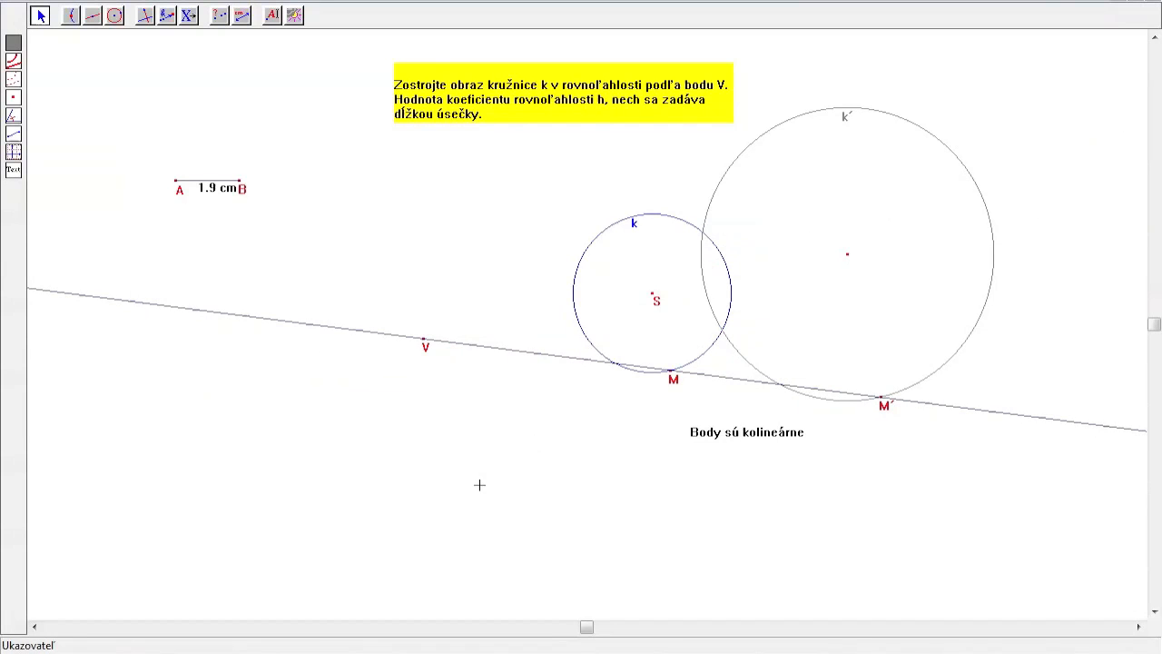